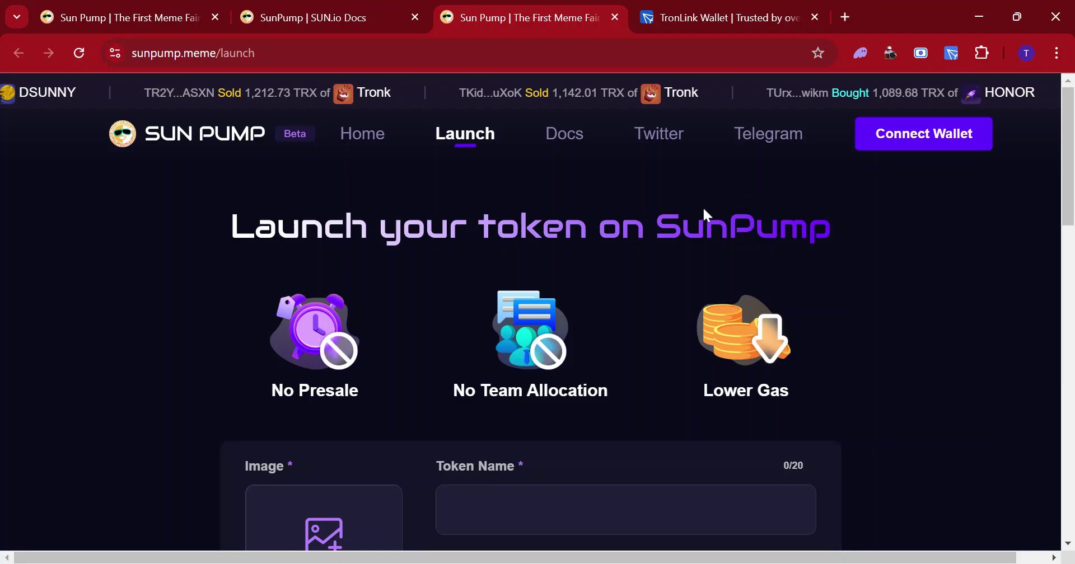
Glance at the SUN.io docs tab, then return to the first SunPump tab
{"action": "left_click", "coordinate": [356, 5]}
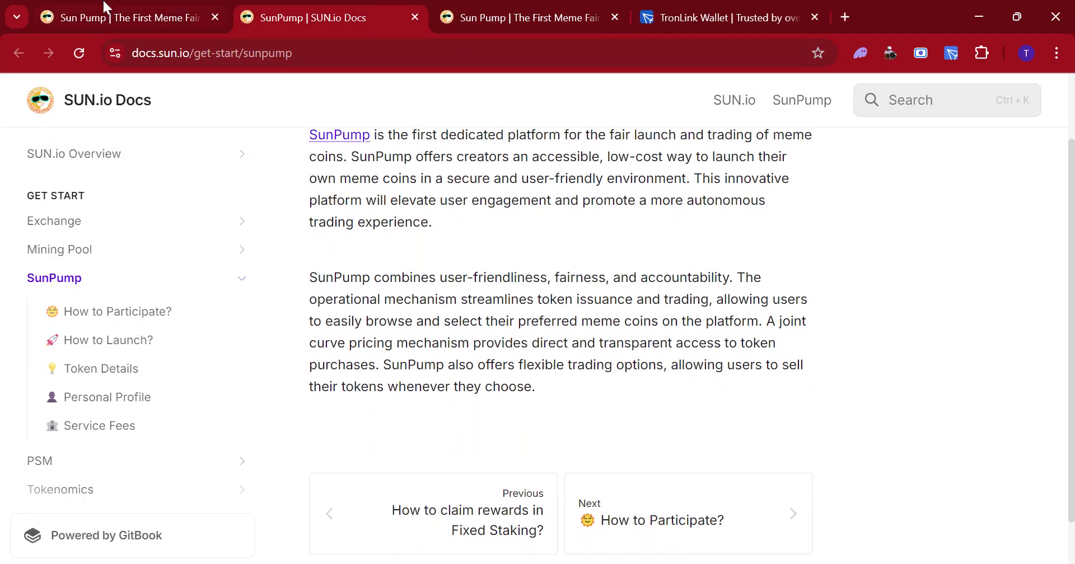
{"action": "left_click", "coordinate": [103, 6]}
{"action": "scroll", "coordinate": [249, 144], "scroll_direction": "down", "scroll_amount": 5}
{"action": "scroll", "coordinate": [249, 144], "scroll_direction": "up", "scroll_amount": 5}
Go to the SunPump home page and scroll through the launched meme token cards
{"action": "left_click", "coordinate": [207, 132]}
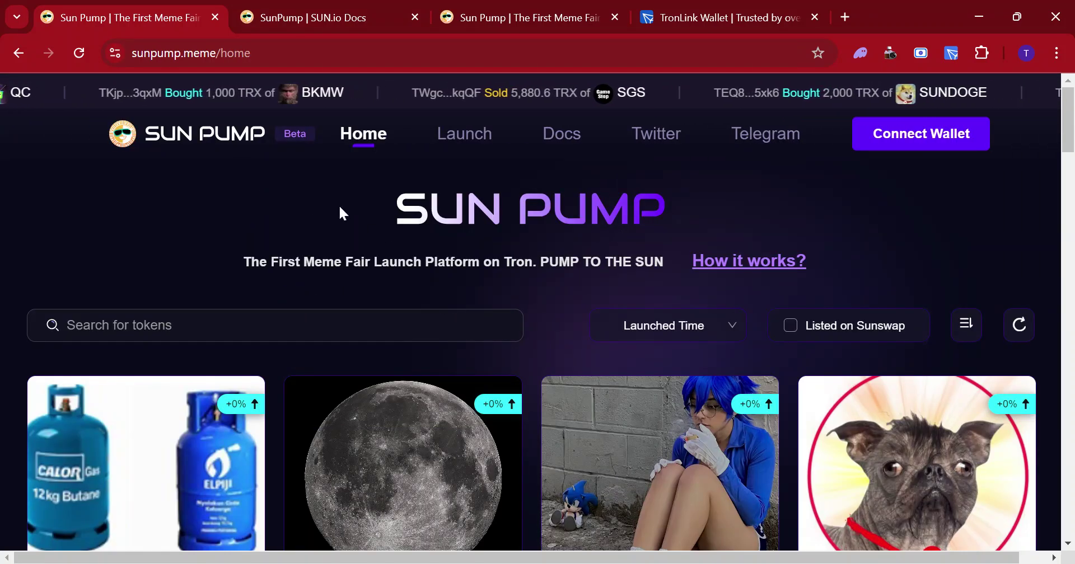
{"action": "left_click_drag", "start_coordinate": [230, 270], "coordinate": [670, 264]}
{"action": "left_click", "coordinate": [857, 204]}
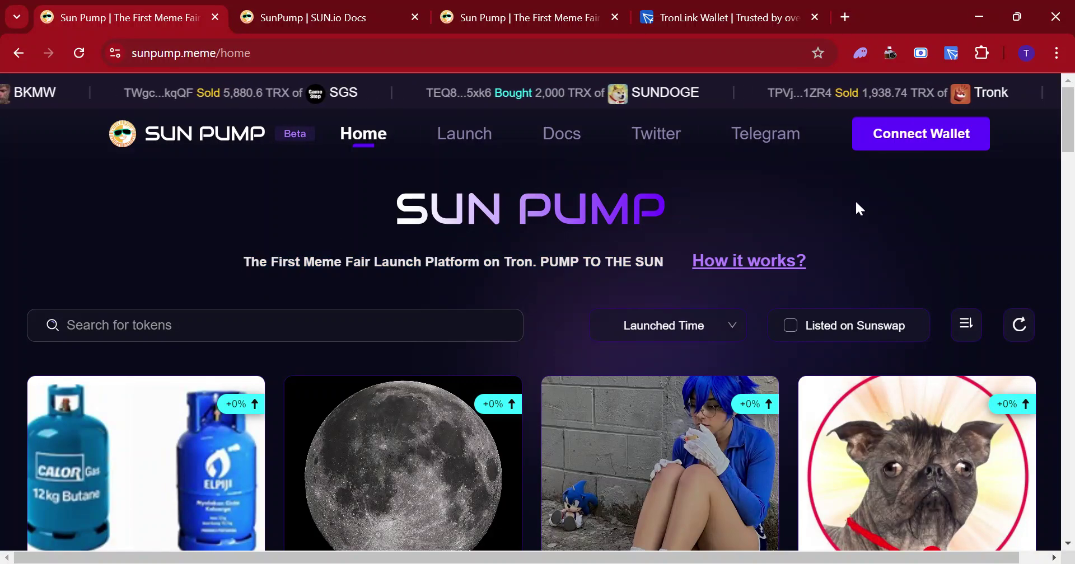
{"action": "scroll", "coordinate": [746, 227], "scroll_direction": "down", "scroll_amount": 4}
{"action": "scroll", "coordinate": [451, 218], "scroll_direction": "up", "scroll_amount": 4}
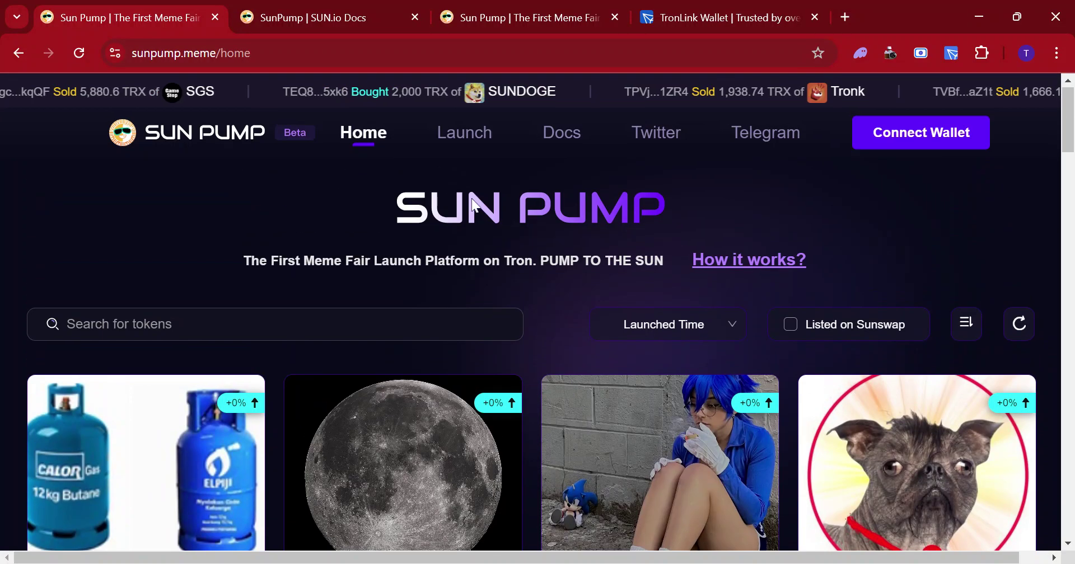
{"action": "scroll", "coordinate": [508, 263], "scroll_direction": "down", "scroll_amount": 3}
{"action": "scroll", "coordinate": [319, 318], "scroll_direction": "down", "scroll_amount": 2}
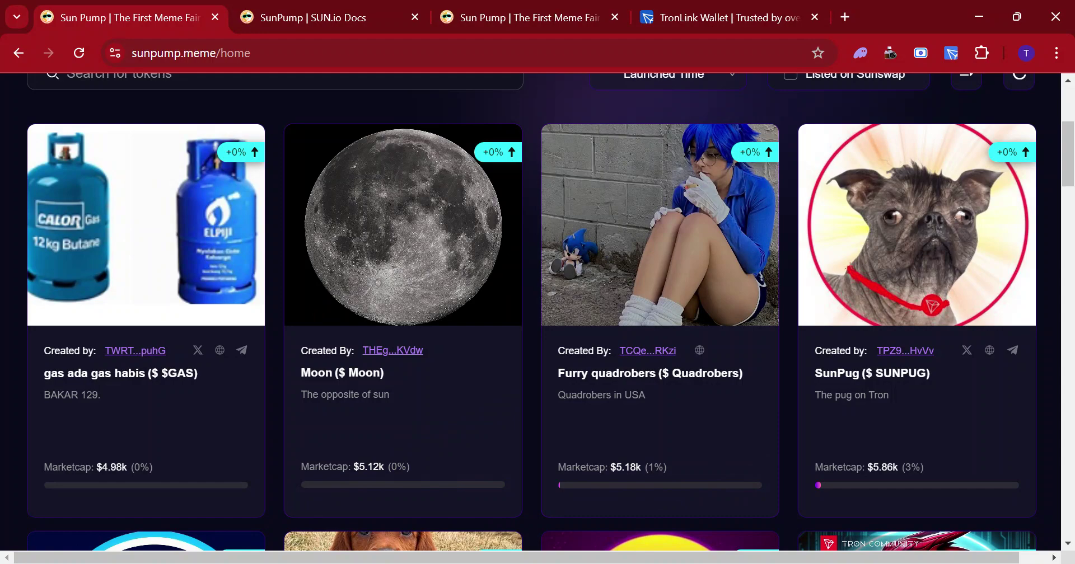
{"action": "scroll", "coordinate": [767, 112], "scroll_direction": "up", "scroll_amount": 3}
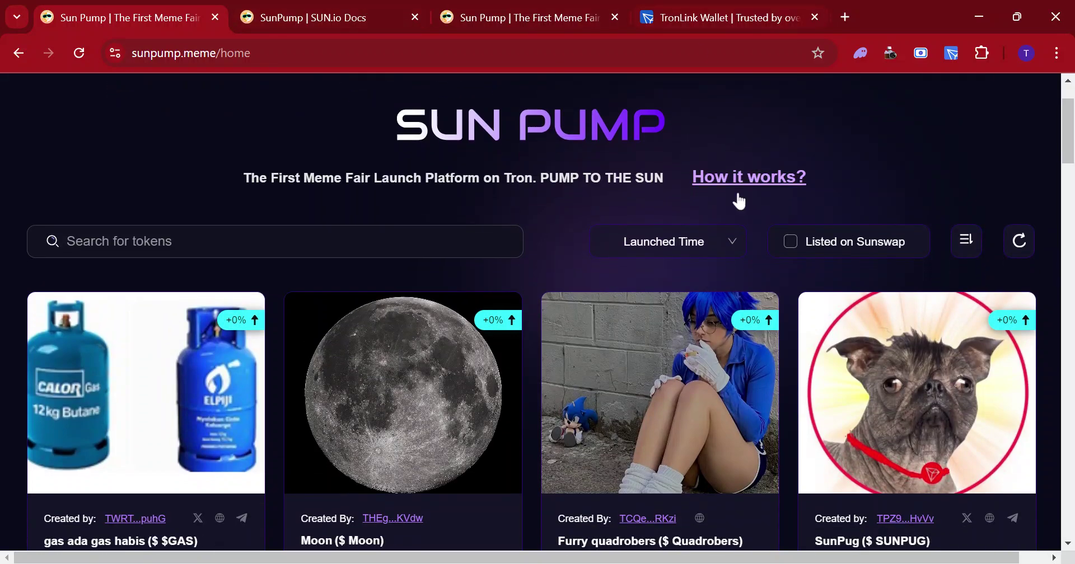
{"action": "scroll", "coordinate": [738, 198], "scroll_direction": "down", "scroll_amount": 6}
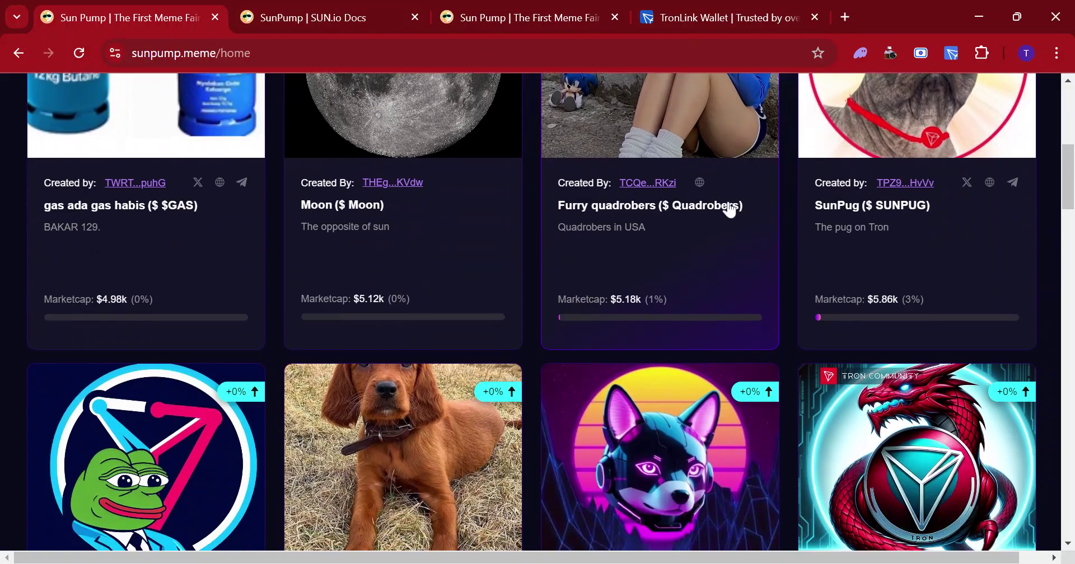
{"action": "scroll", "coordinate": [730, 210], "scroll_direction": "up", "scroll_amount": 5}
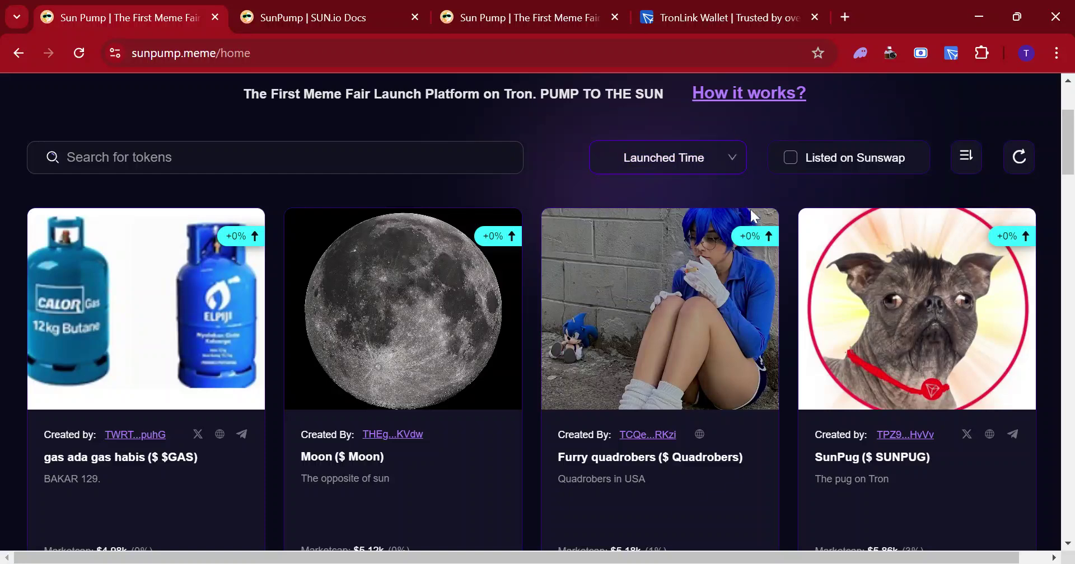
{"action": "scroll", "coordinate": [751, 212], "scroll_direction": "up", "scroll_amount": 3}
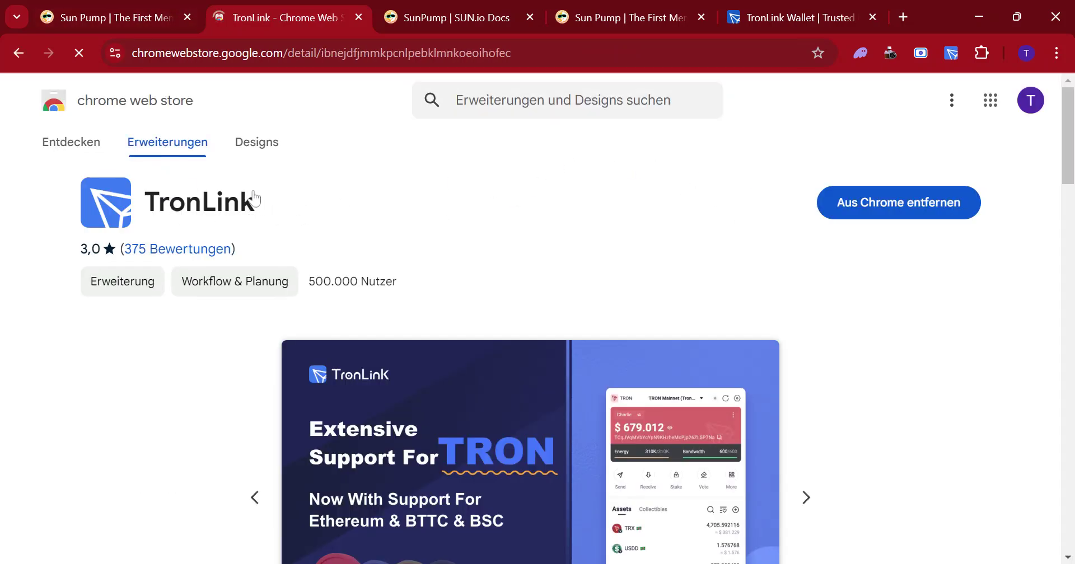
Switch from the TronLink store page to the SunPump tab and reload it
{"action": "left_click", "coordinate": [89, 8]}
{"action": "left_click", "coordinate": [78, 52]}
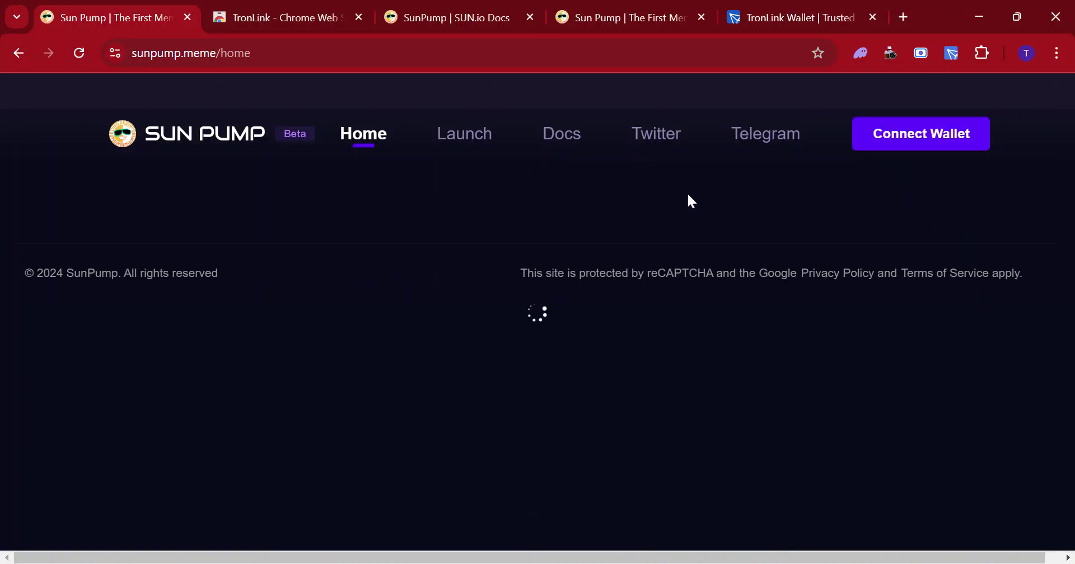
Let the home page load with the wallet connected, then scroll through the token grid
{"action": "mouse_move", "coordinate": [876, 136]}
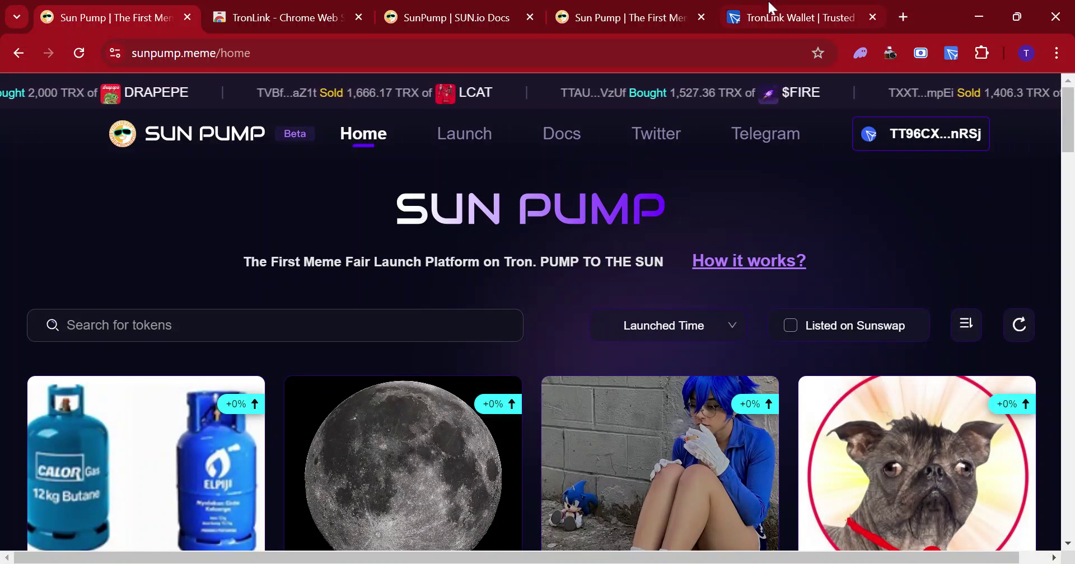
{"action": "mouse_move", "coordinate": [923, 118]}
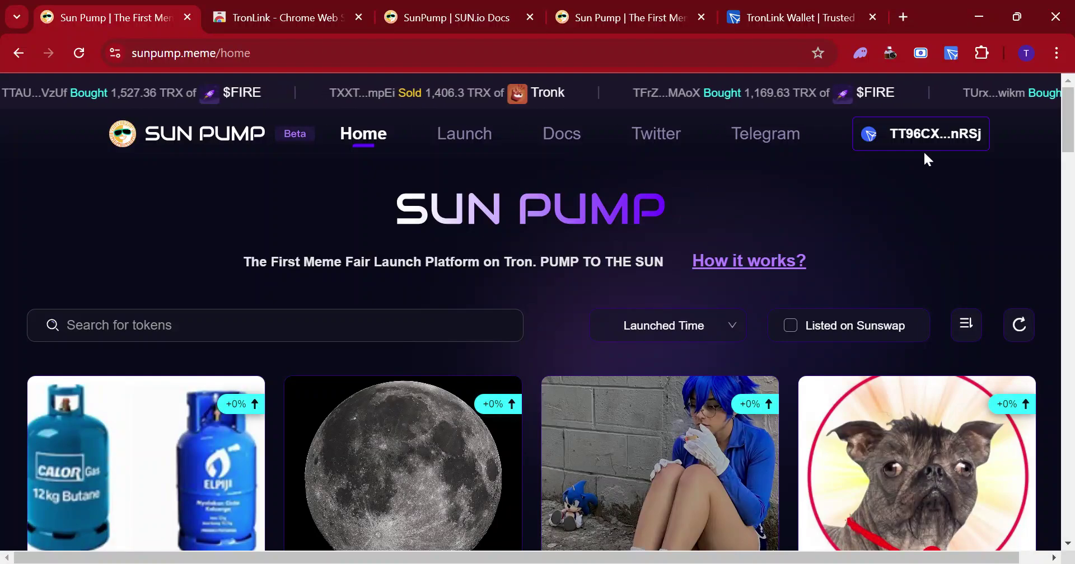
{"action": "scroll", "coordinate": [336, 236], "scroll_direction": "down", "scroll_amount": 8}
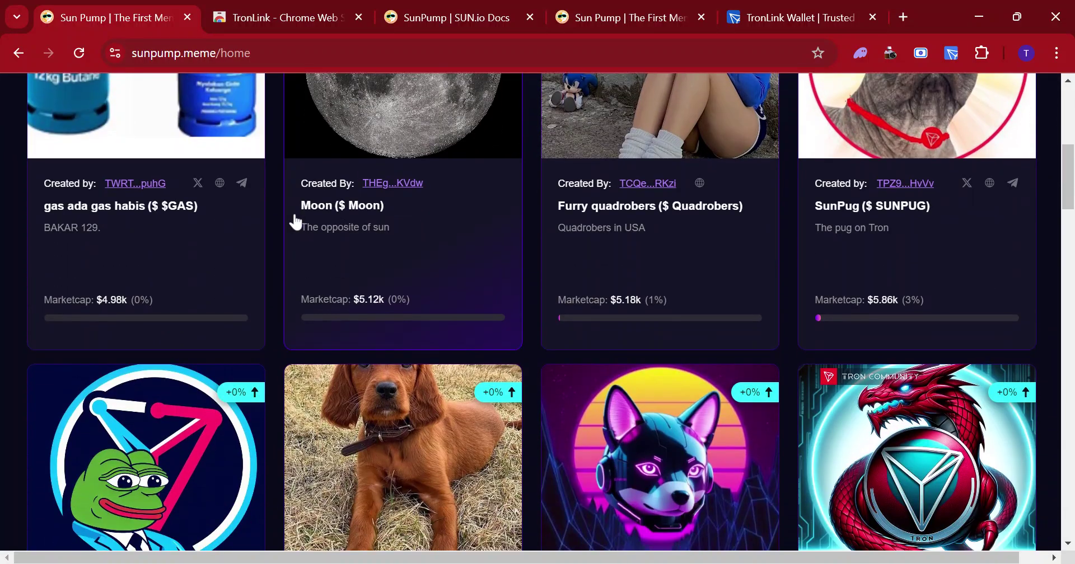
{"action": "scroll", "coordinate": [295, 221], "scroll_direction": "down", "scroll_amount": 1}
{"action": "scroll", "coordinate": [319, 220], "scroll_direction": "down", "scroll_amount": 10}
{"action": "scroll", "coordinate": [320, 218], "scroll_direction": "up", "scroll_amount": 9}
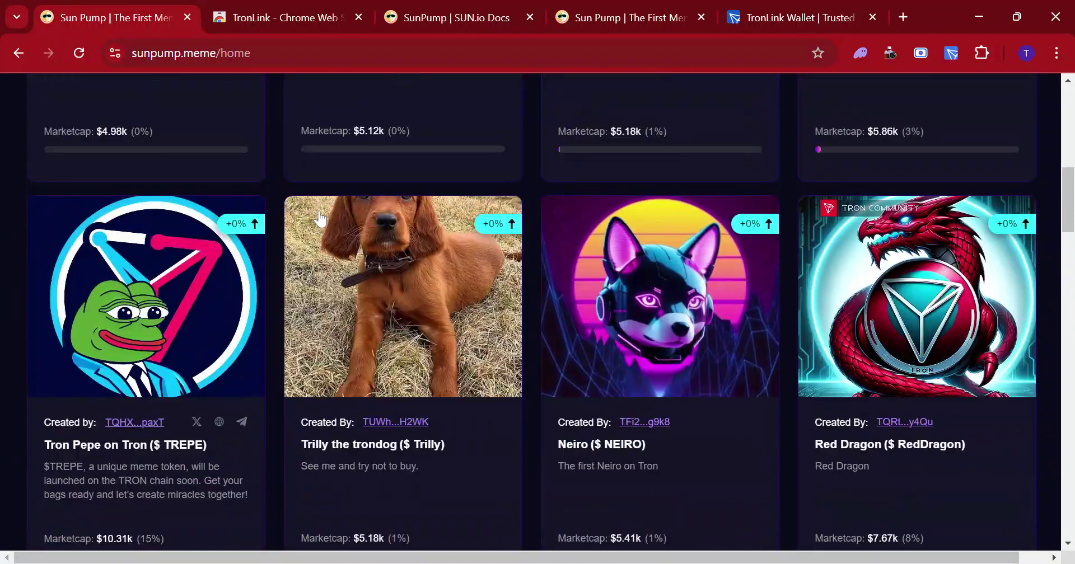
{"action": "scroll", "coordinate": [313, 217], "scroll_direction": "up", "scroll_amount": 8}
{"action": "scroll", "coordinate": [280, 219], "scroll_direction": "down", "scroll_amount": 2}
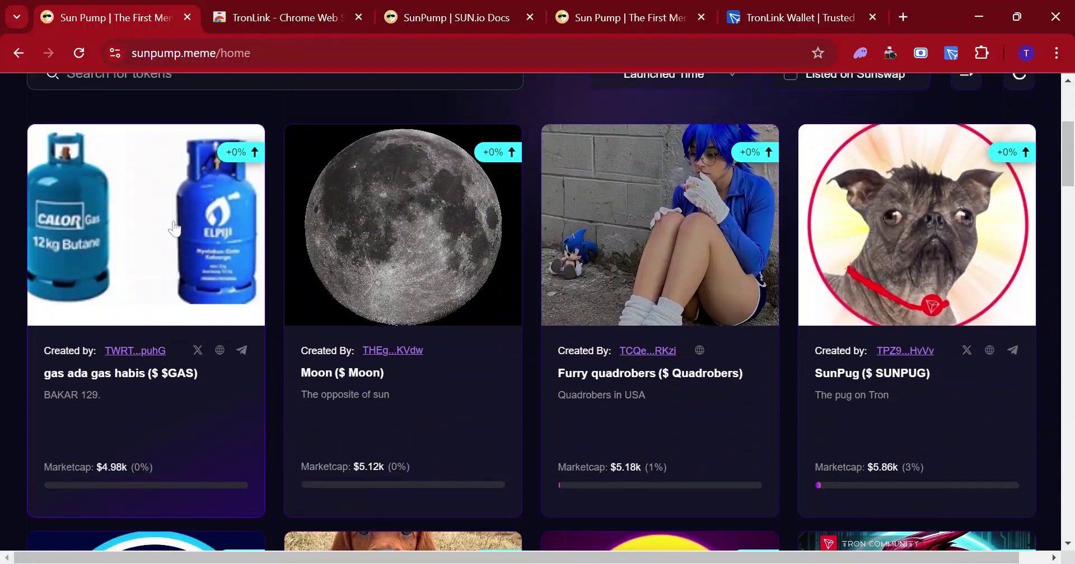
{"action": "scroll", "coordinate": [193, 233], "scroll_direction": "down", "scroll_amount": 3}
{"action": "scroll", "coordinate": [673, 213], "scroll_direction": "up", "scroll_amount": 3}
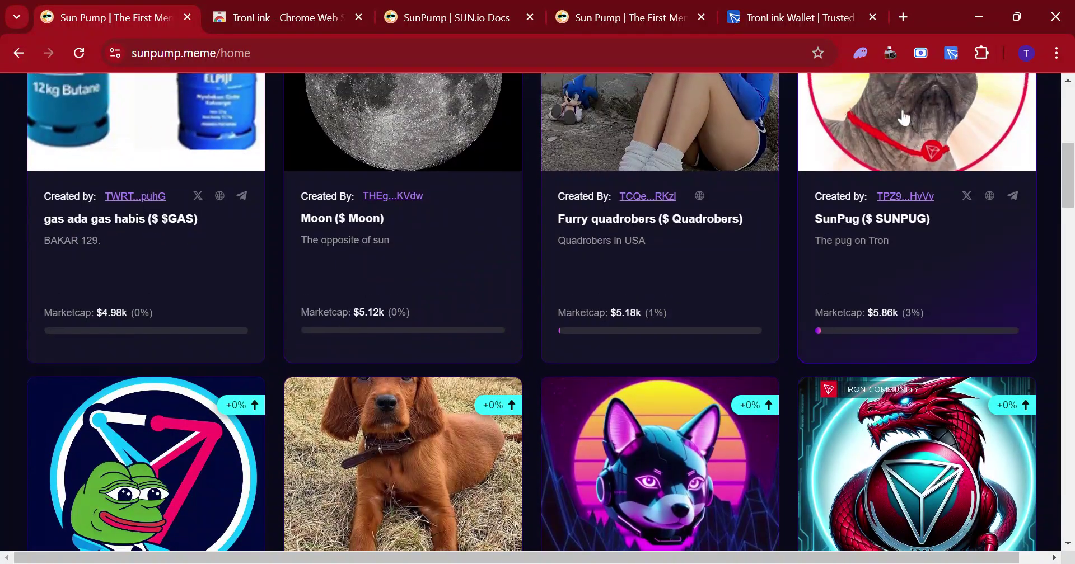
Open the SunPug token page and scroll through its price and liquidity details
{"action": "left_click", "coordinate": [918, 187]}
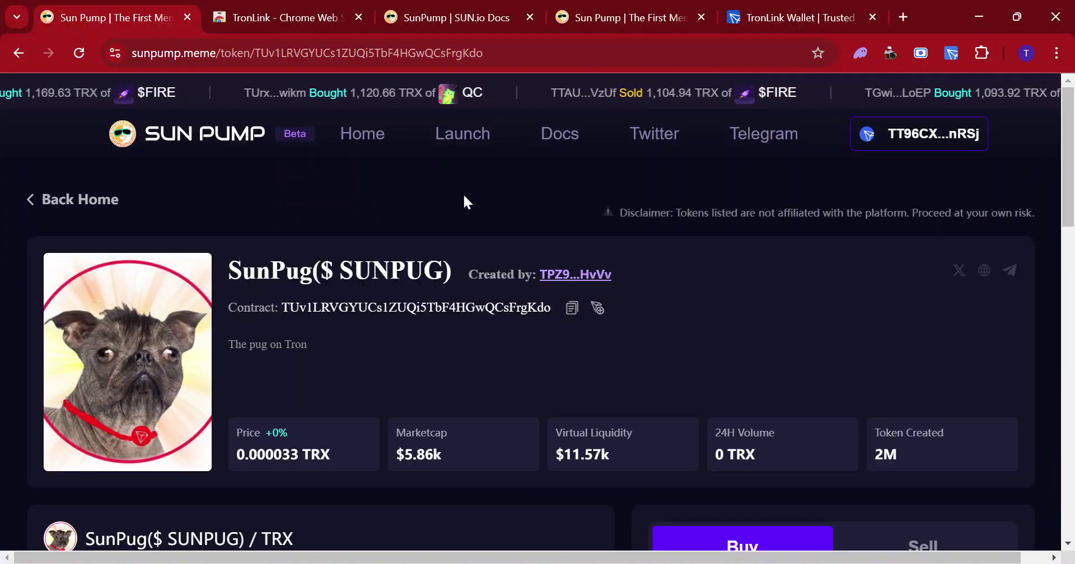
{"action": "scroll", "coordinate": [307, 233], "scroll_direction": "down", "scroll_amount": 6}
{"action": "scroll", "coordinate": [549, 213], "scroll_direction": "up", "scroll_amount": 3}
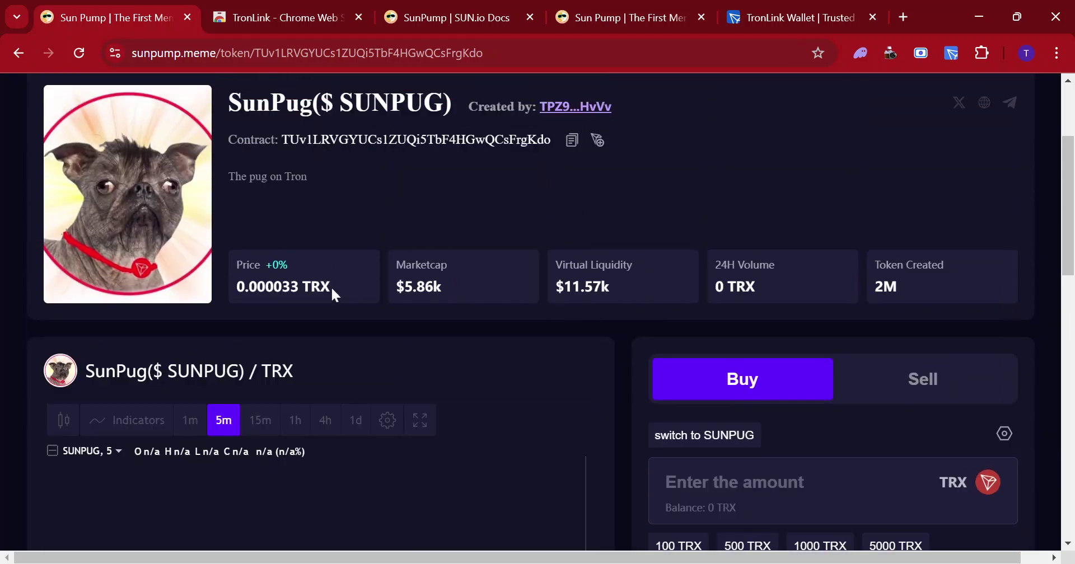
{"action": "scroll", "coordinate": [640, 285], "scroll_direction": "down", "scroll_amount": 2}
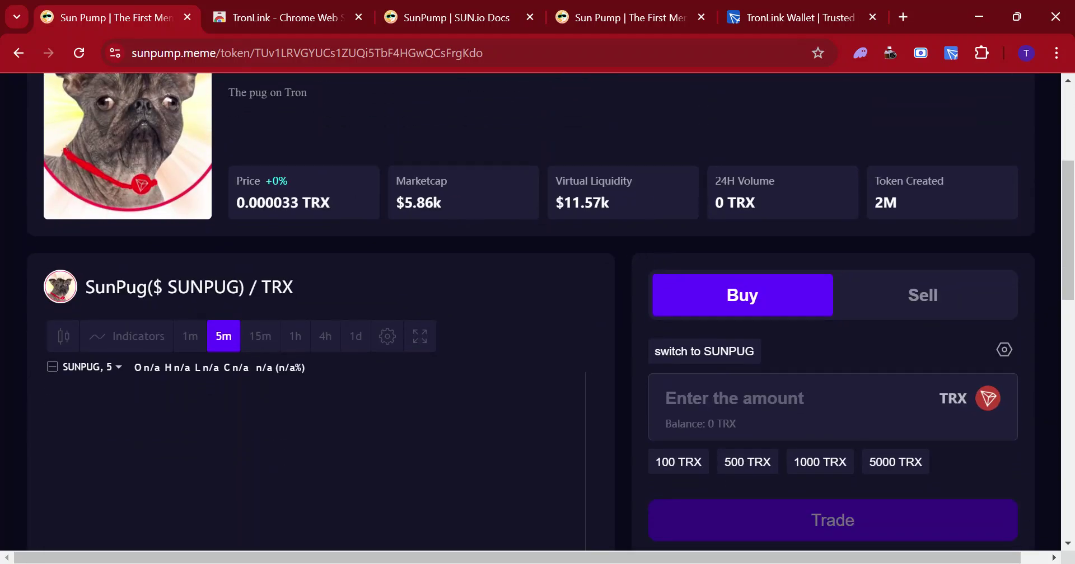
{"action": "scroll", "coordinate": [777, 184], "scroll_direction": "down", "scroll_amount": 3}
{"action": "scroll", "coordinate": [211, 290], "scroll_direction": "down", "scroll_amount": 2}
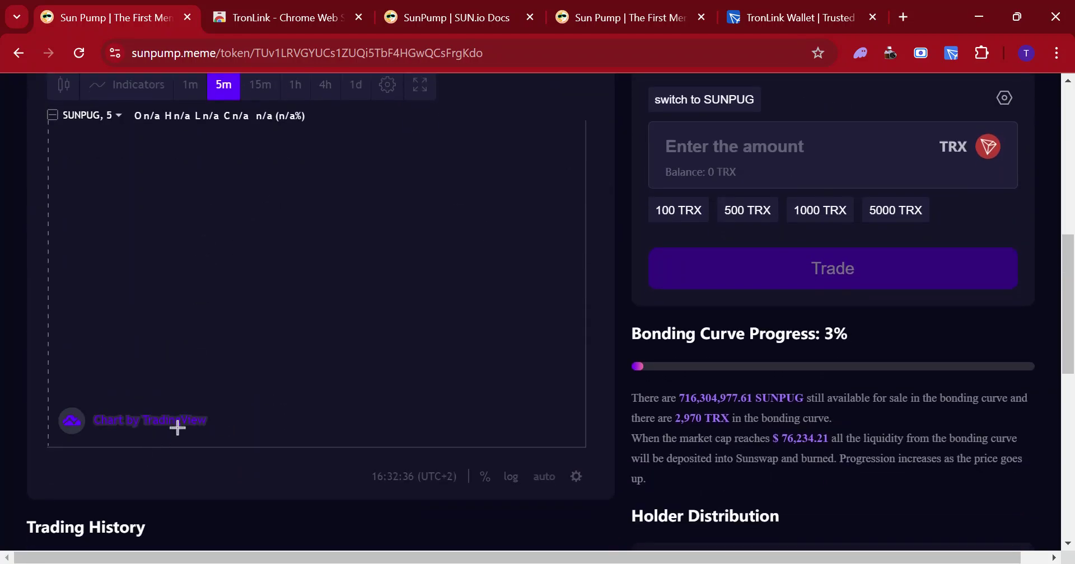
{"action": "scroll", "coordinate": [193, 295], "scroll_direction": "down", "scroll_amount": 7}
{"action": "scroll", "coordinate": [196, 335], "scroll_direction": "down", "scroll_amount": 3}
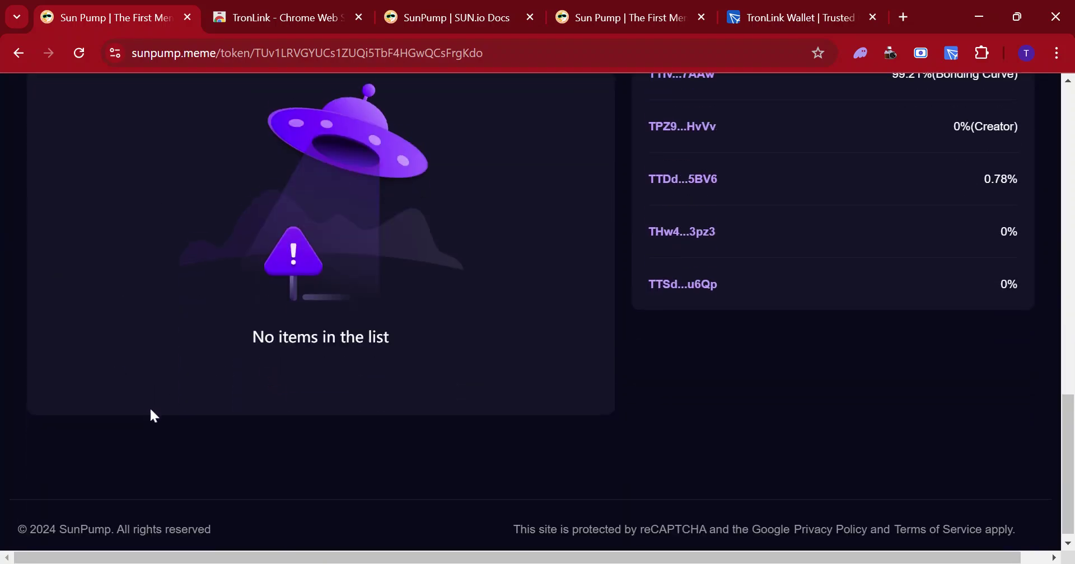
{"action": "scroll", "coordinate": [336, 291], "scroll_direction": "up", "scroll_amount": 2}
{"action": "scroll", "coordinate": [673, 285], "scroll_direction": "up", "scroll_amount": 9}
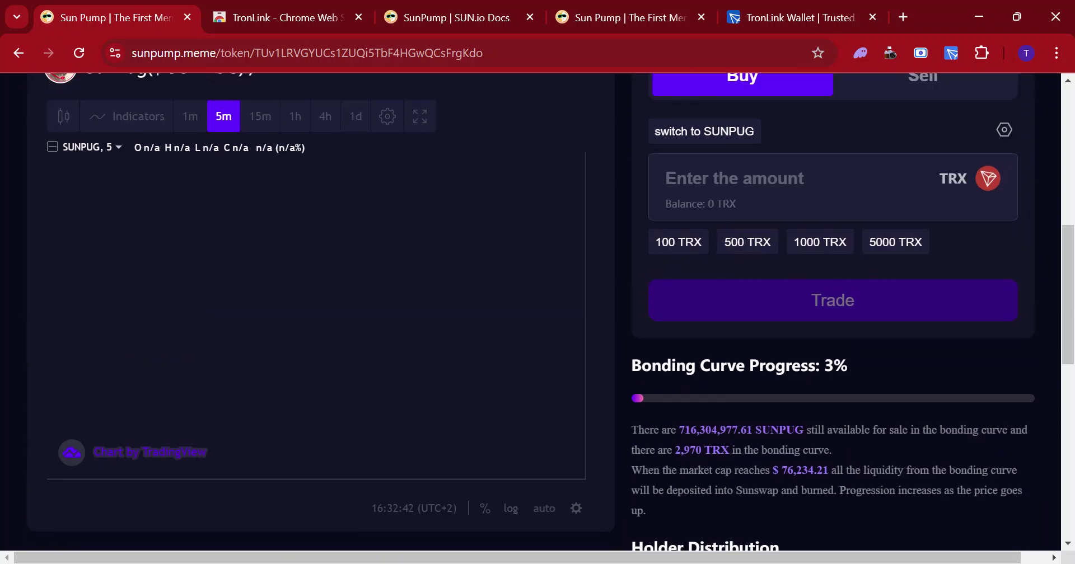
Preview a 100 TRX buy and toggle the trade panel between Sell and Buy
{"action": "left_click", "coordinate": [687, 242]}
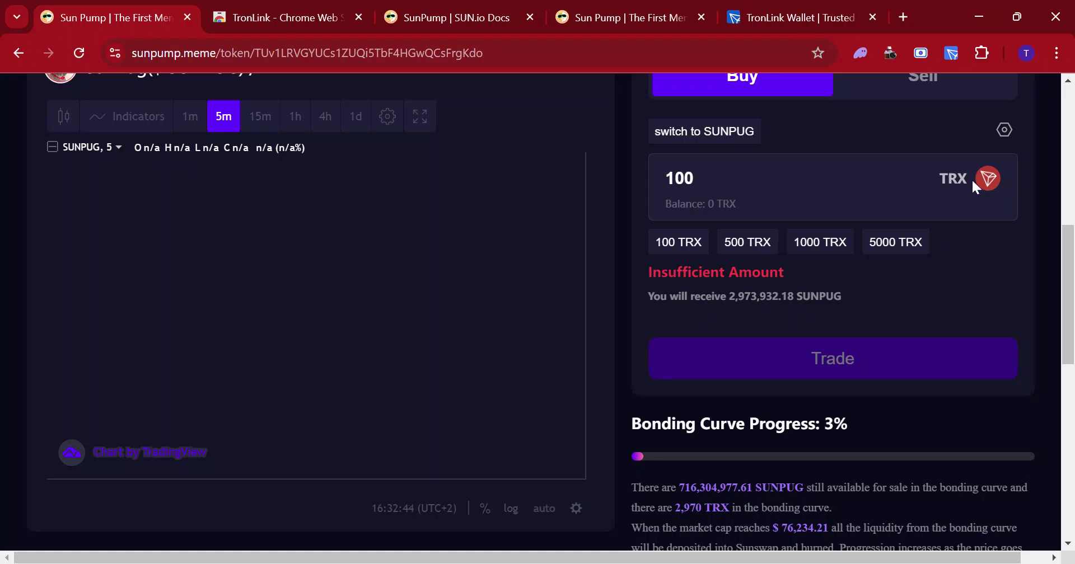
{"action": "scroll", "coordinate": [431, 196], "scroll_direction": "up", "scroll_amount": 8}
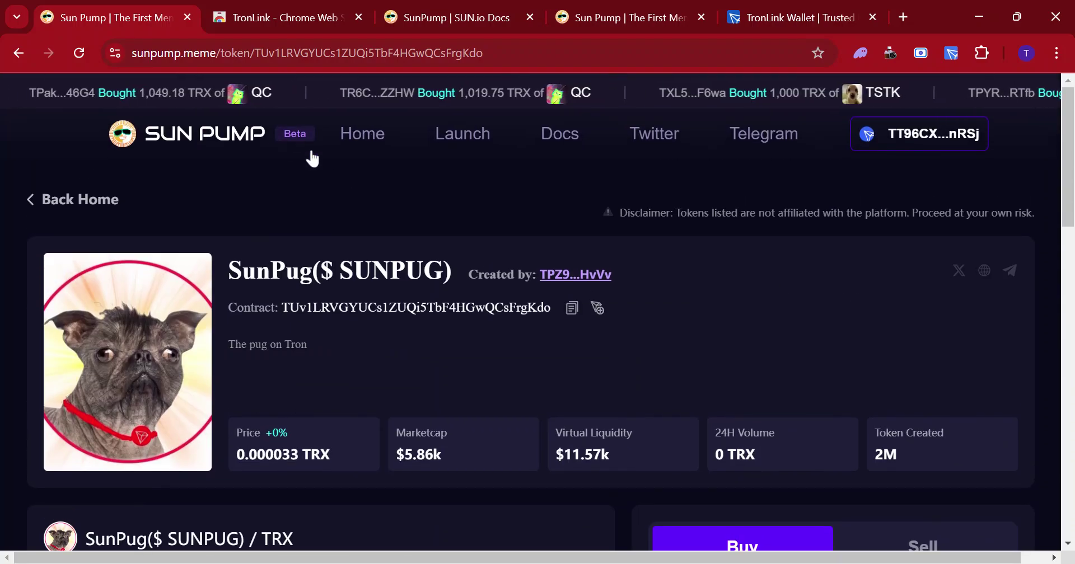
{"action": "scroll", "coordinate": [311, 156], "scroll_direction": "down", "scroll_amount": 6}
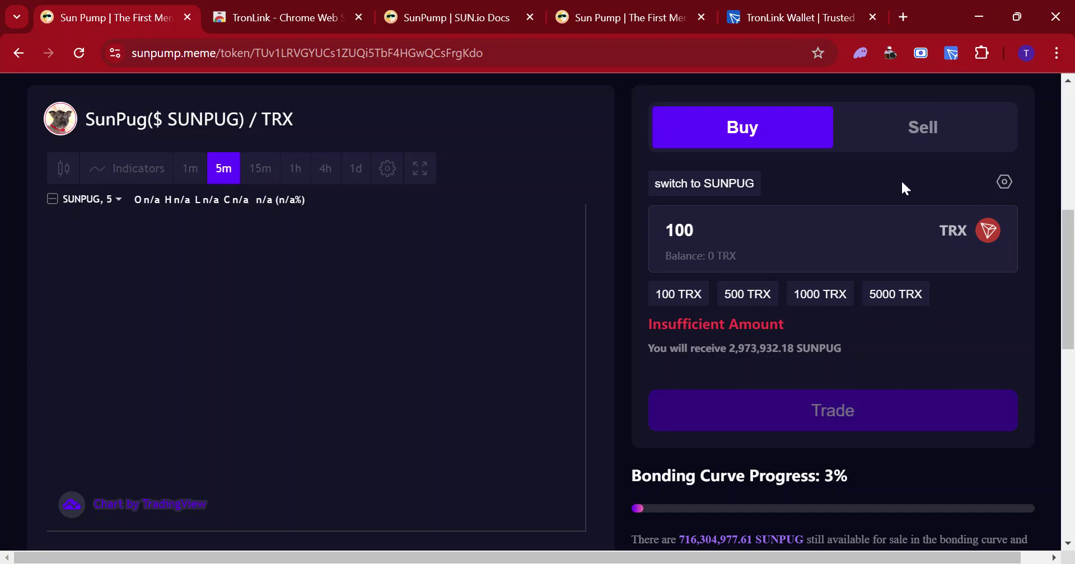
{"action": "left_click", "coordinate": [890, 132]}
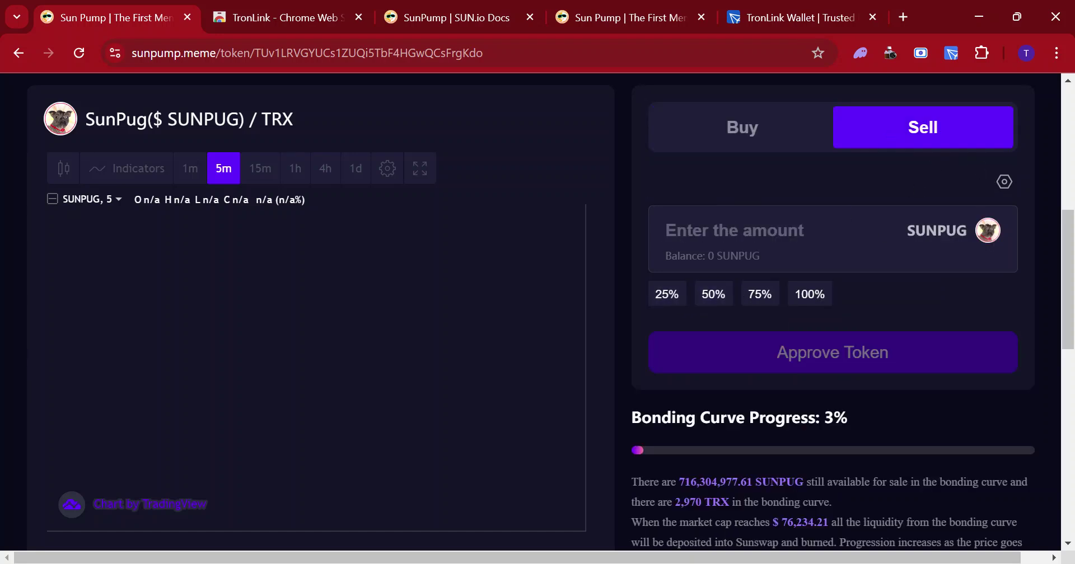
{"action": "left_click", "coordinate": [713, 141]}
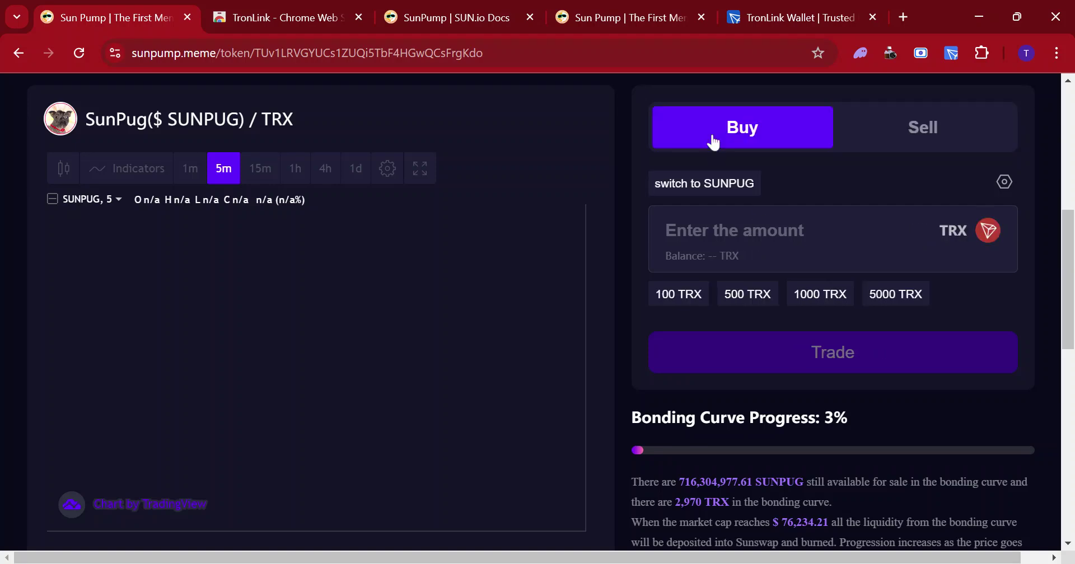
{"action": "left_click", "coordinate": [909, 140]}
{"action": "left_click", "coordinate": [734, 141]}
{"action": "scroll", "coordinate": [822, 261], "scroll_direction": "up", "scroll_amount": 8}
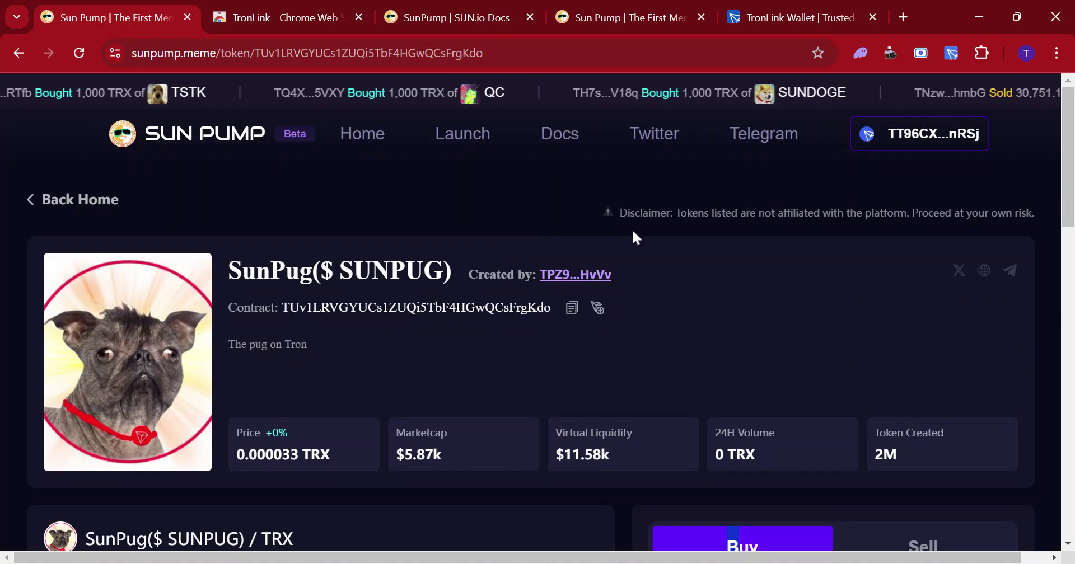
{"action": "left_click", "coordinate": [63, 203]}
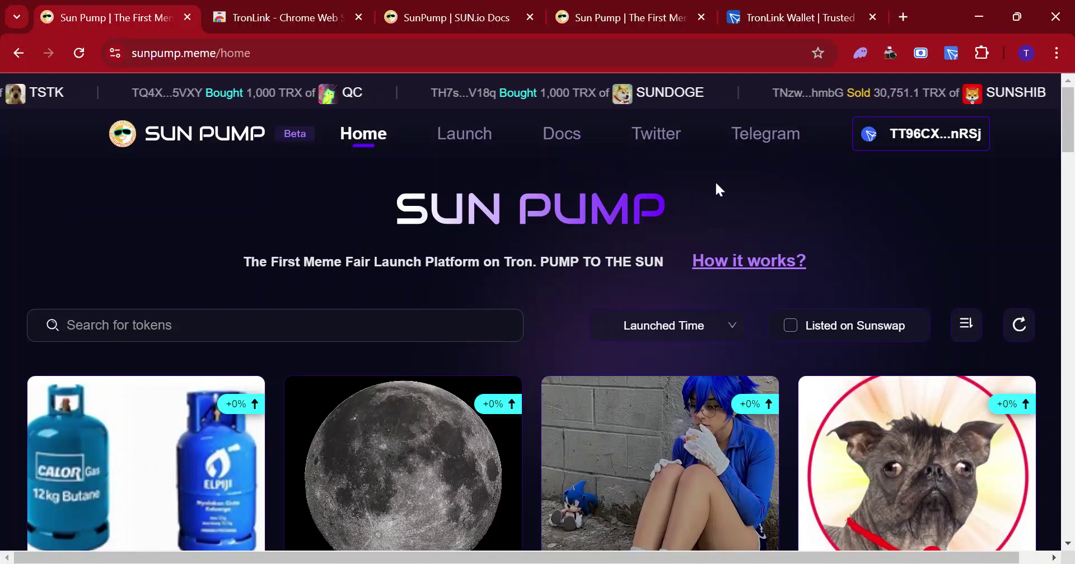
{"action": "scroll", "coordinate": [715, 187], "scroll_direction": "down", "scroll_amount": 10}
{"action": "scroll", "coordinate": [616, 235], "scroll_direction": "up", "scroll_amount": 7}
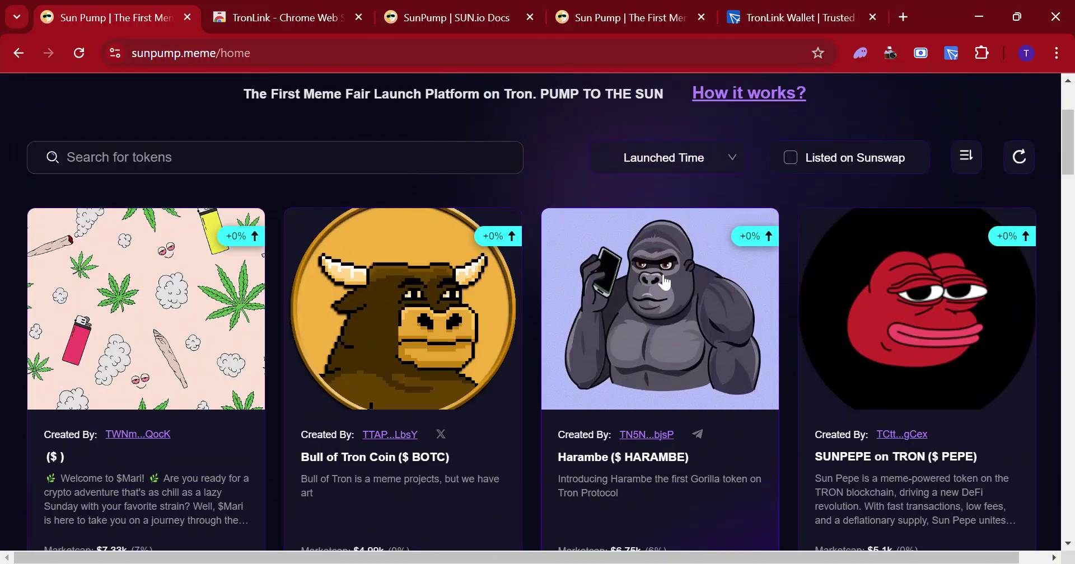
{"action": "scroll", "coordinate": [664, 283], "scroll_direction": "down", "scroll_amount": 2}
{"action": "left_click", "coordinate": [627, 260]}
{"action": "scroll", "coordinate": [449, 204], "scroll_direction": "down", "scroll_amount": 7}
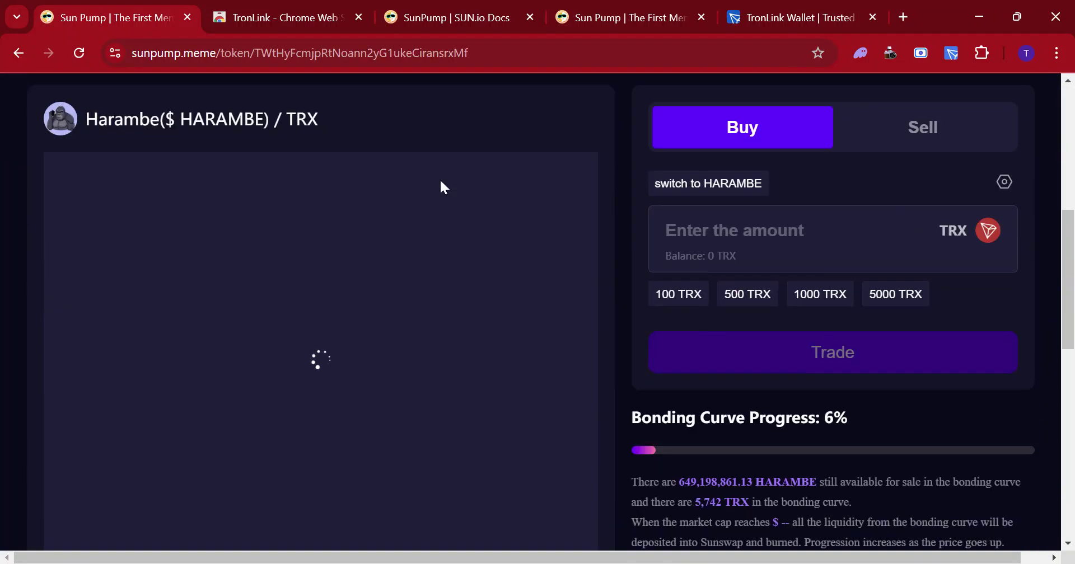
{"action": "scroll", "coordinate": [525, 168], "scroll_direction": "down", "scroll_amount": 10}
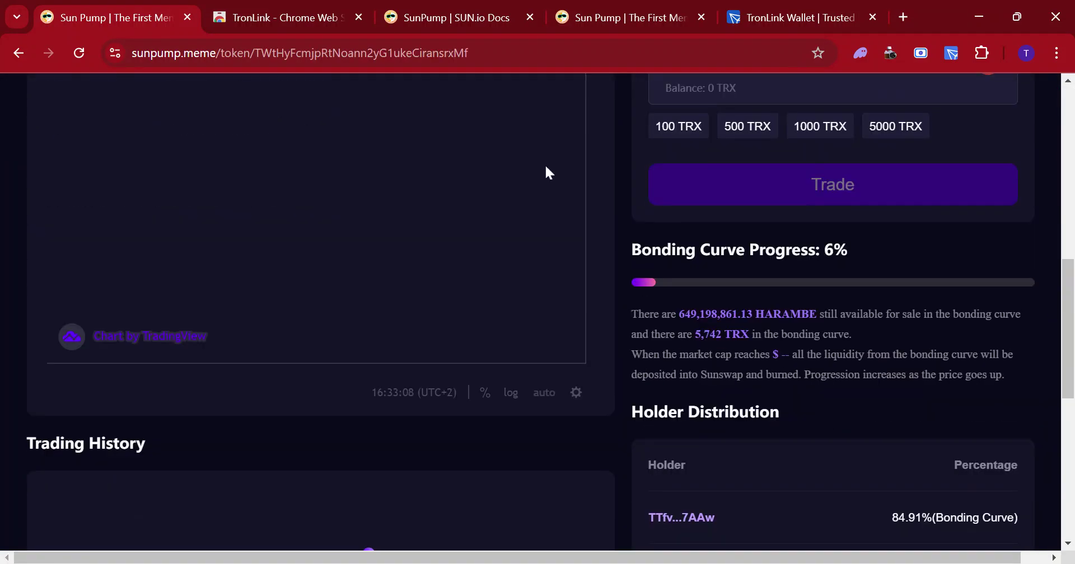
{"action": "scroll", "coordinate": [510, 247], "scroll_direction": "up", "scroll_amount": 8}
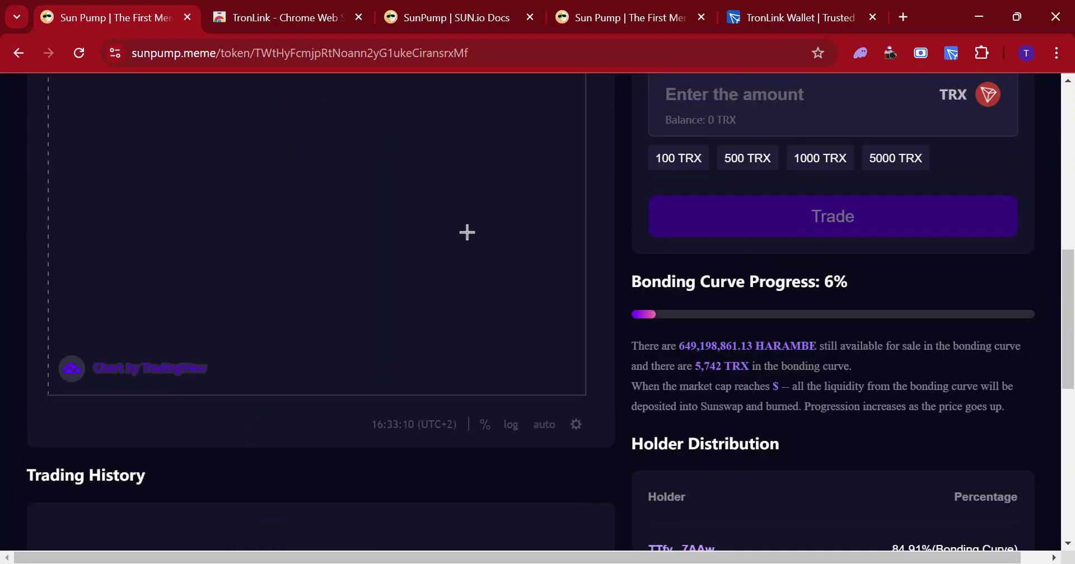
{"action": "left_click", "coordinate": [19, 54]}
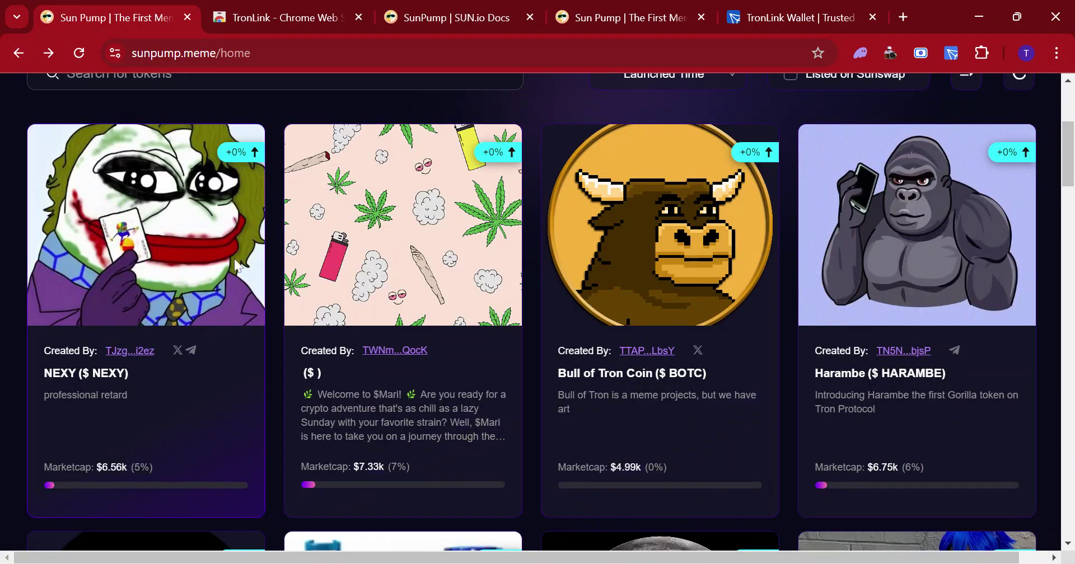
{"action": "scroll", "coordinate": [473, 199], "scroll_direction": "down", "scroll_amount": 16}
{"action": "scroll", "coordinate": [694, 210], "scroll_direction": "up", "scroll_amount": 9}
{"action": "scroll", "coordinate": [872, 210], "scroll_direction": "up", "scroll_amount": 9}
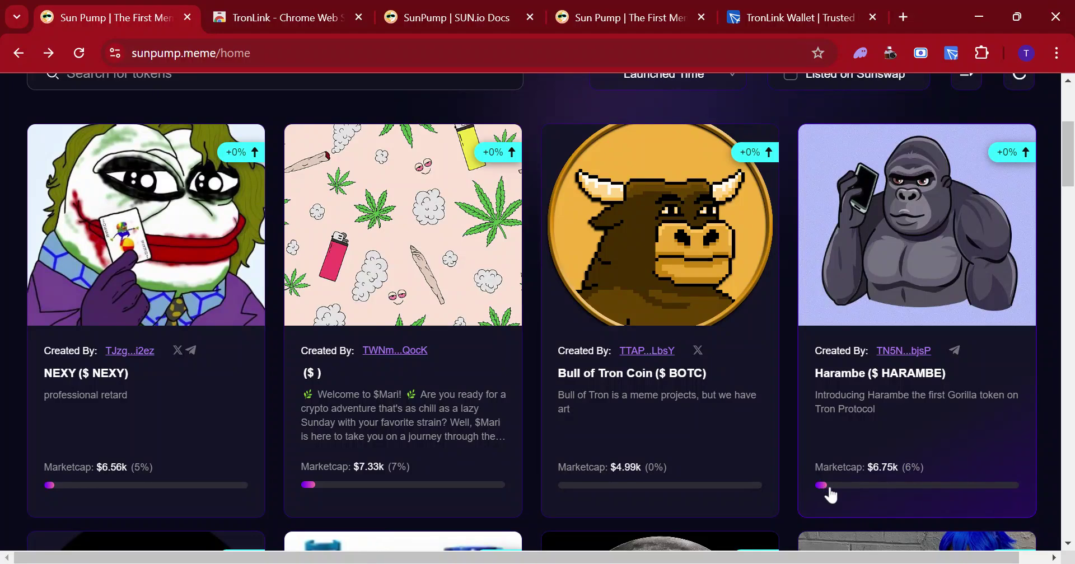
{"action": "scroll", "coordinate": [720, 348], "scroll_direction": "down", "scroll_amount": 15}
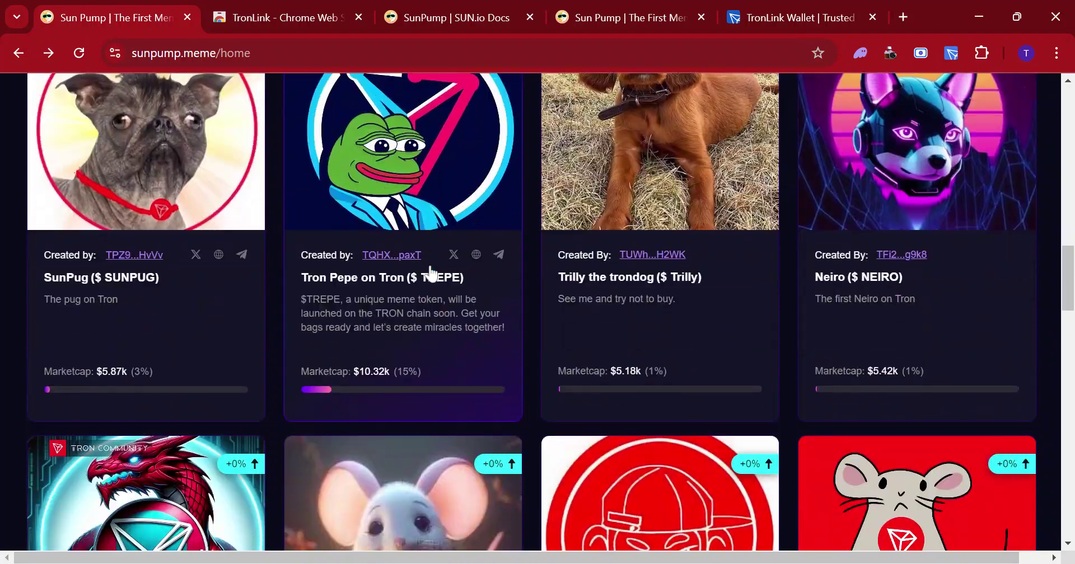
{"action": "left_click", "coordinate": [431, 336]}
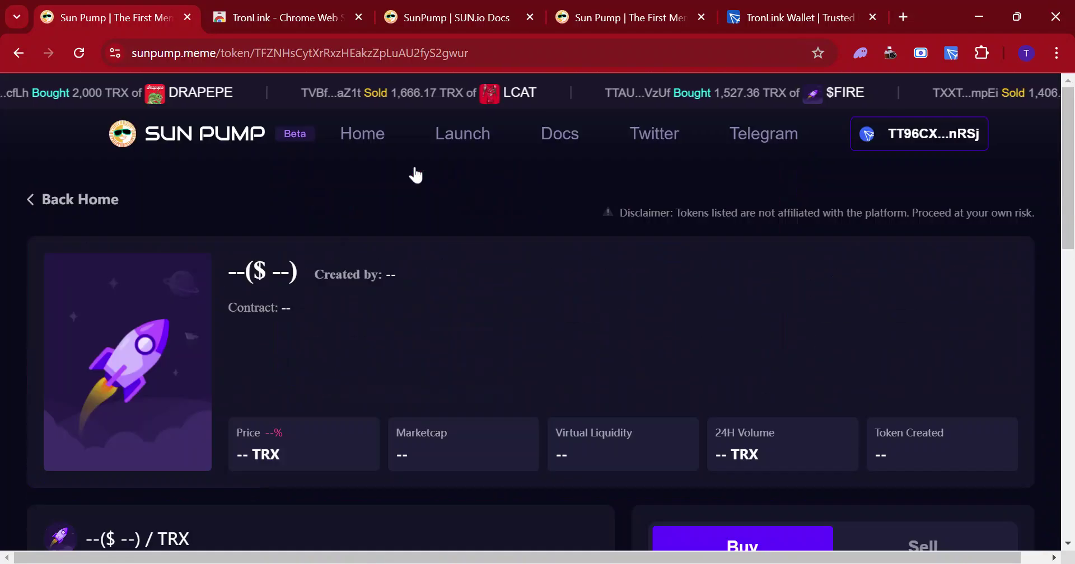
{"action": "scroll", "coordinate": [408, 250], "scroll_direction": "down", "scroll_amount": 10}
{"action": "scroll", "coordinate": [410, 242], "scroll_direction": "up", "scroll_amount": 4}
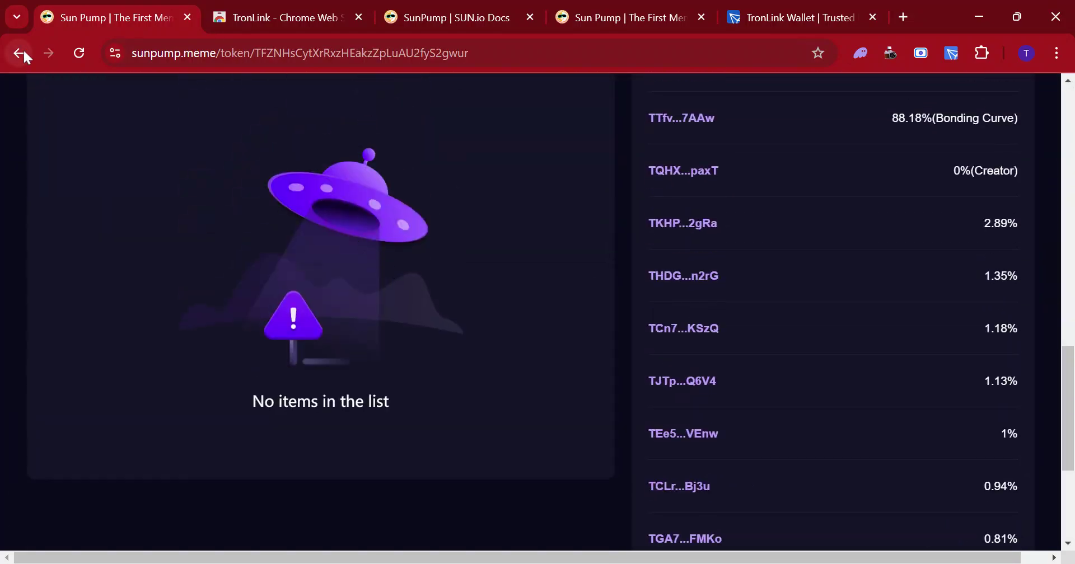
{"action": "left_click", "coordinate": [18, 52]}
{"action": "scroll", "coordinate": [480, 307], "scroll_direction": "up", "scroll_amount": 12}
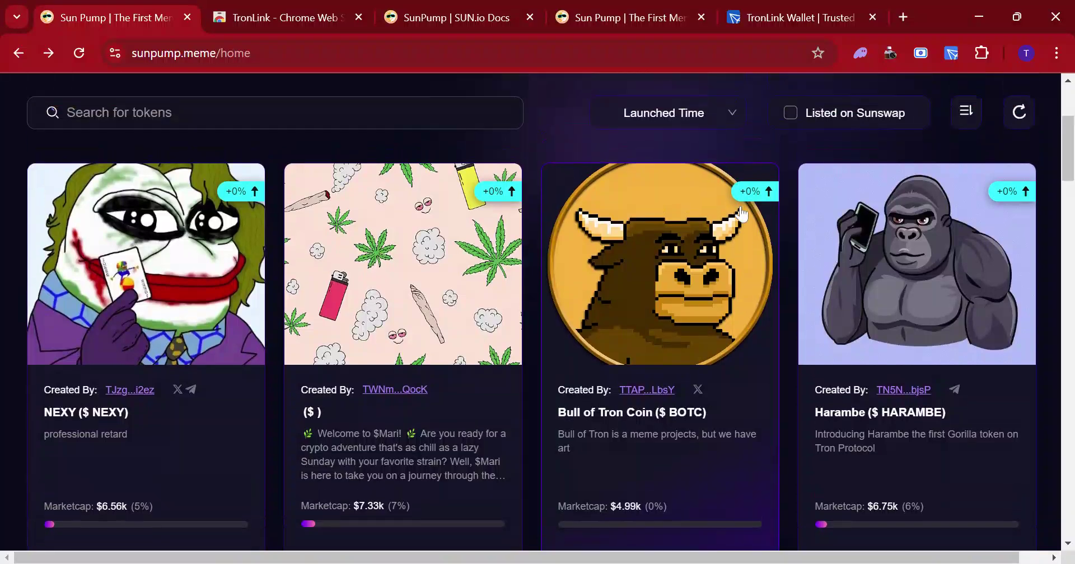
{"action": "scroll", "coordinate": [742, 215], "scroll_direction": "up", "scroll_amount": 4}
Search the token list for 'dragon'
{"action": "left_click", "coordinate": [425, 330]}
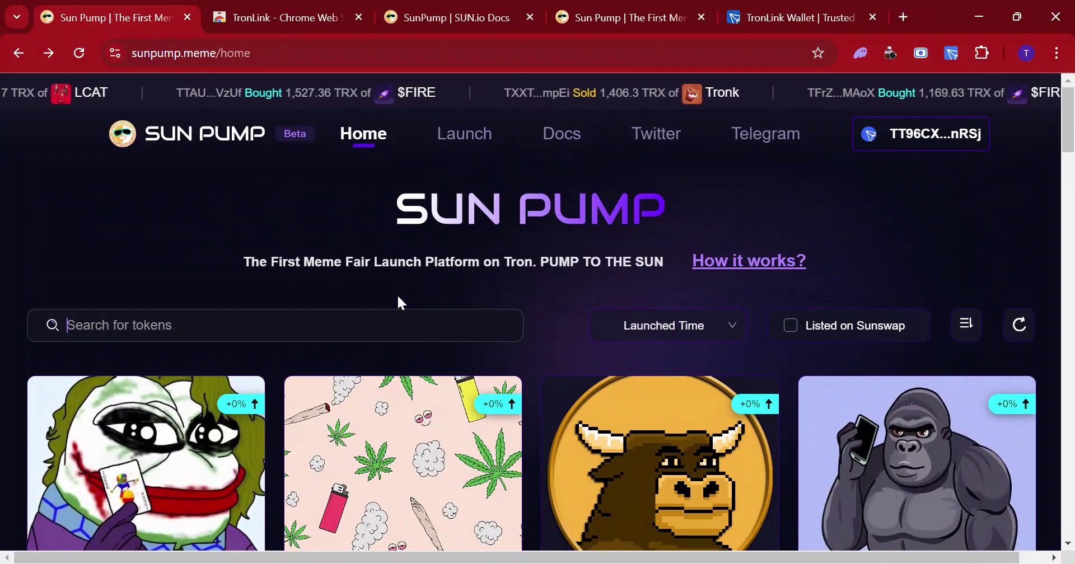
{"action": "type", "text": "ko"}
{"action": "key", "text": "BackSpace"}
{"action": "key", "text": "BackSpace"}
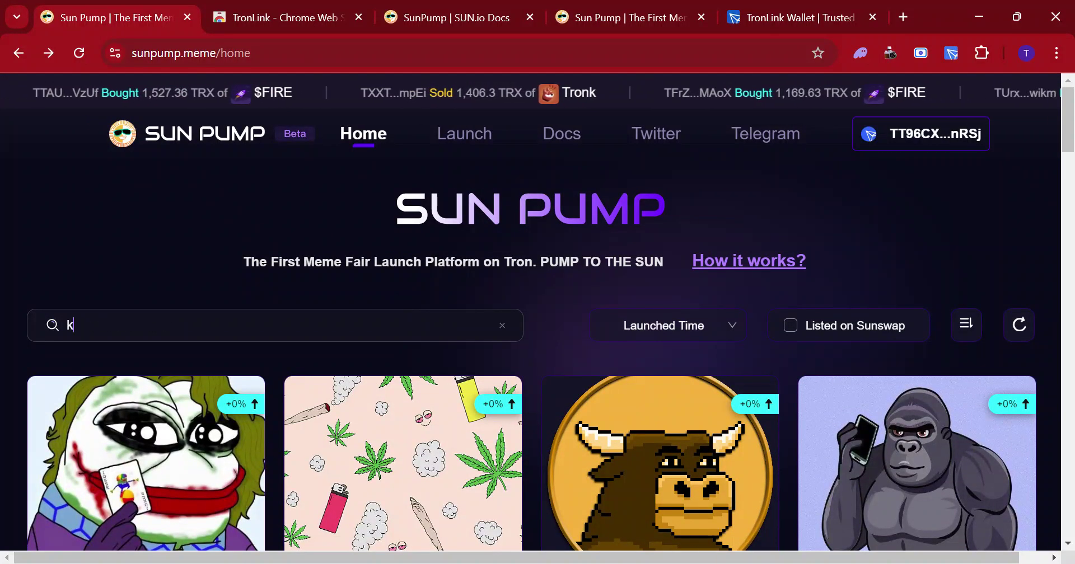
{"action": "type", "text": "dragon"}
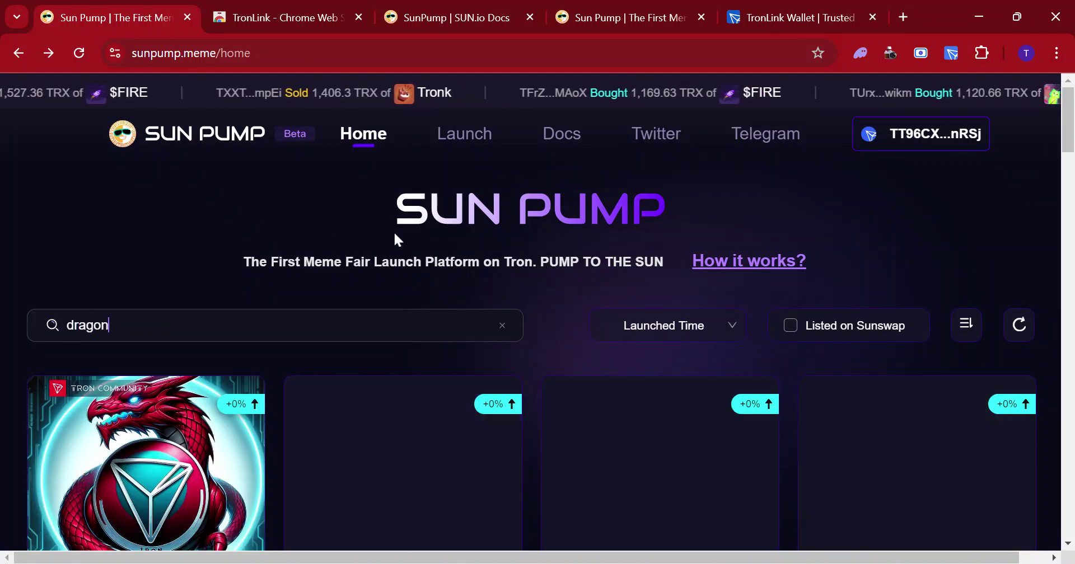
Scroll the dragon results and load more matching tokens
{"action": "scroll", "coordinate": [269, 232], "scroll_direction": "down", "scroll_amount": 6}
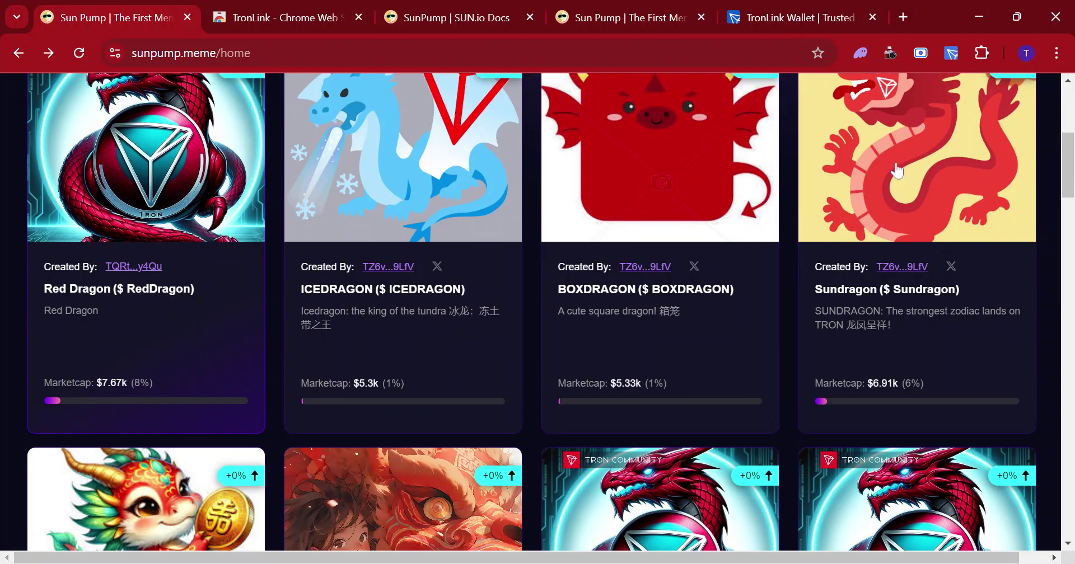
{"action": "scroll", "coordinate": [727, 159], "scroll_direction": "down", "scroll_amount": 8}
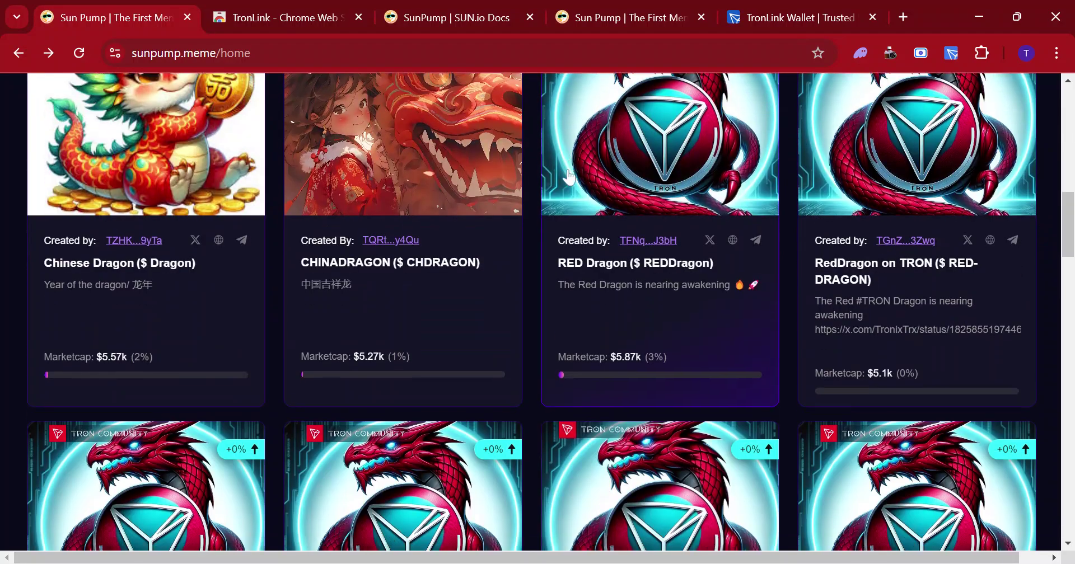
{"action": "scroll", "coordinate": [568, 177], "scroll_direction": "down", "scroll_amount": 20}
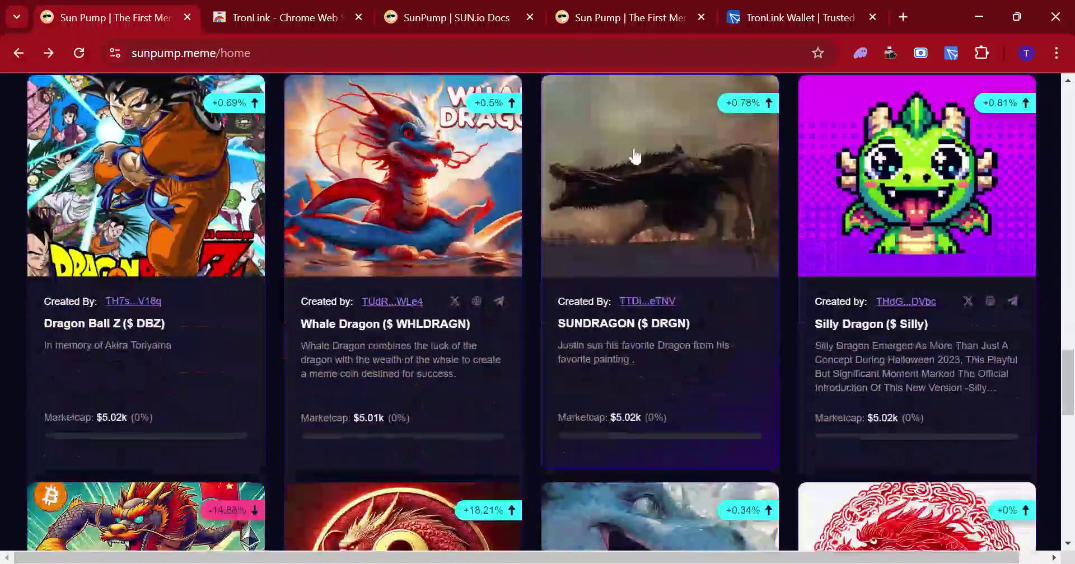
{"action": "scroll", "coordinate": [635, 157], "scroll_direction": "down", "scroll_amount": 10}
{"action": "left_click", "coordinate": [602, 288]}
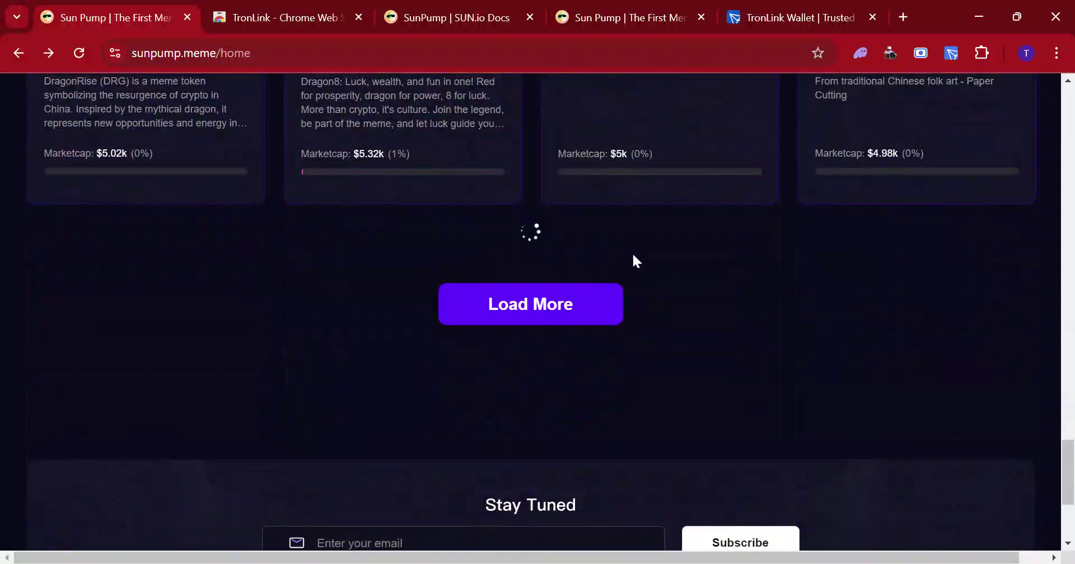
{"action": "scroll", "coordinate": [357, 318], "scroll_direction": "down", "scroll_amount": 10}
{"action": "scroll", "coordinate": [355, 311], "scroll_direction": "up", "scroll_amount": 15}
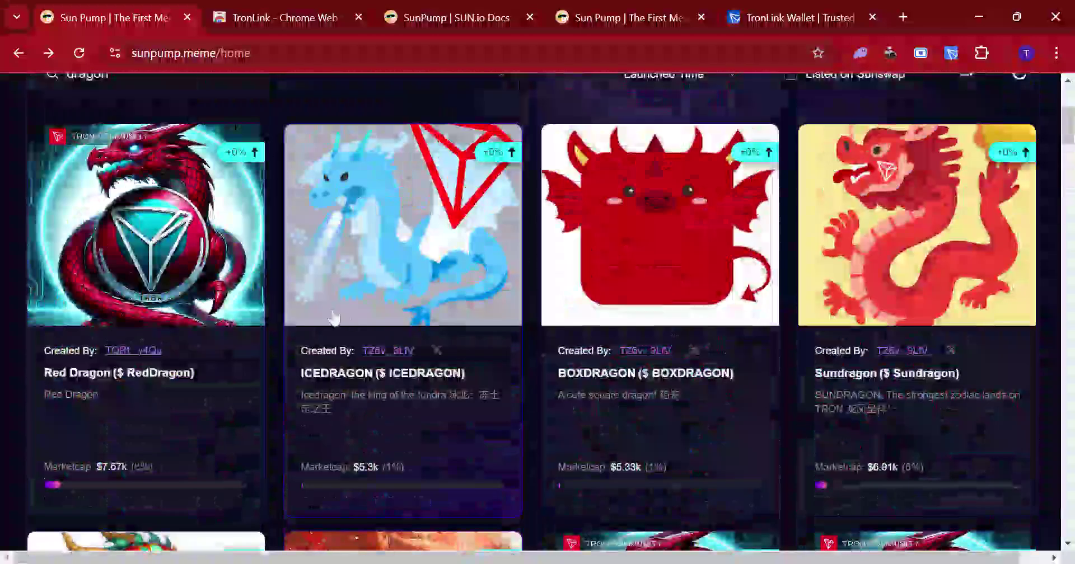
{"action": "scroll", "coordinate": [223, 298], "scroll_direction": "down", "scroll_amount": 2}
Open the Red Dragon token page and scroll through its details
{"action": "left_click", "coordinate": [204, 305]}
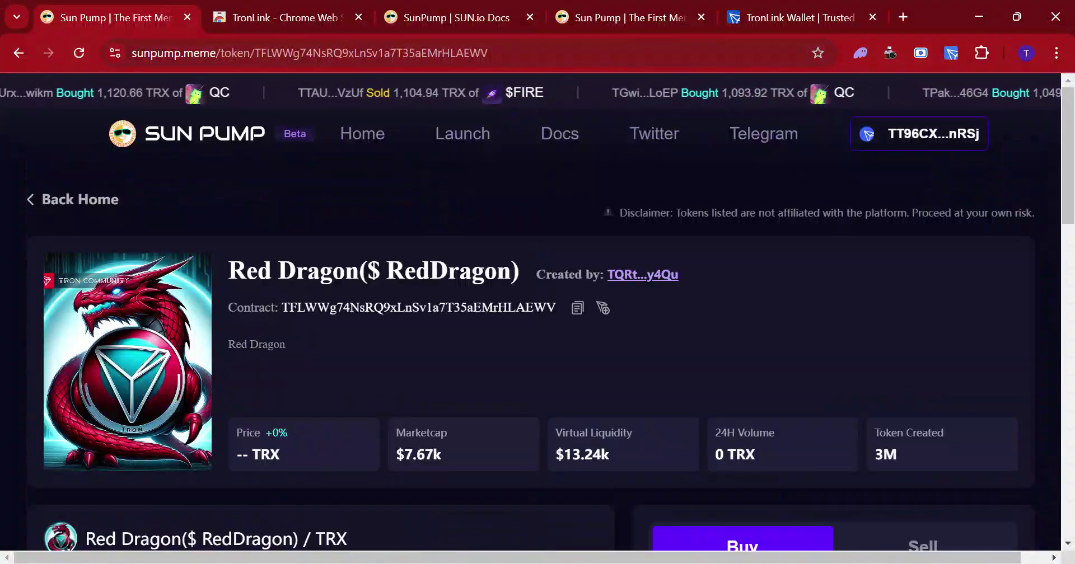
{"action": "scroll", "coordinate": [237, 269], "scroll_direction": "down", "scroll_amount": 8}
{"action": "scroll", "coordinate": [417, 230], "scroll_direction": "down", "scroll_amount": 5}
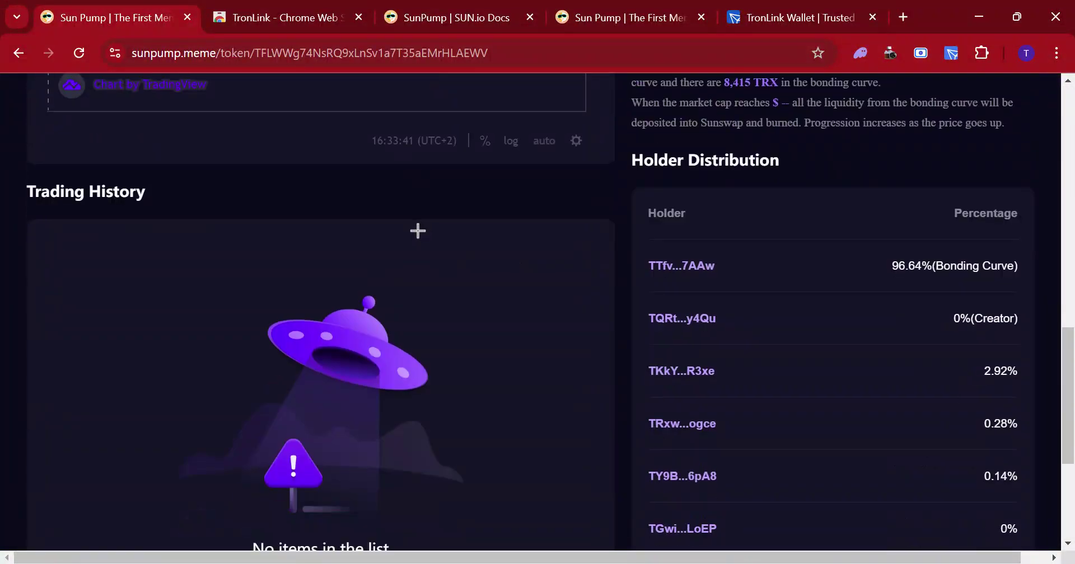
{"action": "scroll", "coordinate": [418, 230], "scroll_direction": "down", "scroll_amount": 3}
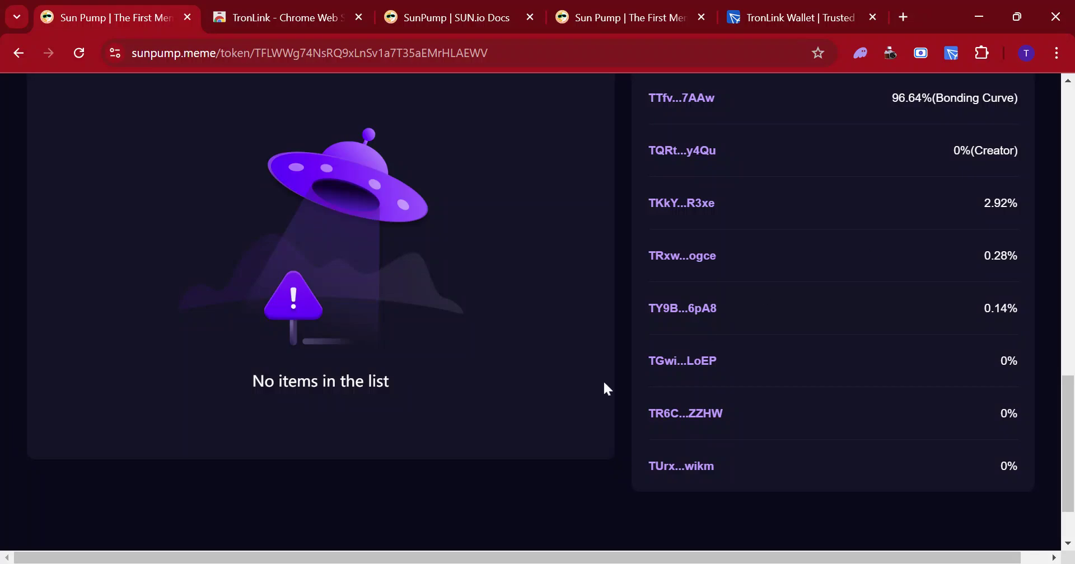
{"action": "scroll", "coordinate": [309, 260], "scroll_direction": "up", "scroll_amount": 3}
Go back to the dragon results and open the Sundragon ($ SDN) token page
{"action": "left_click", "coordinate": [18, 52]}
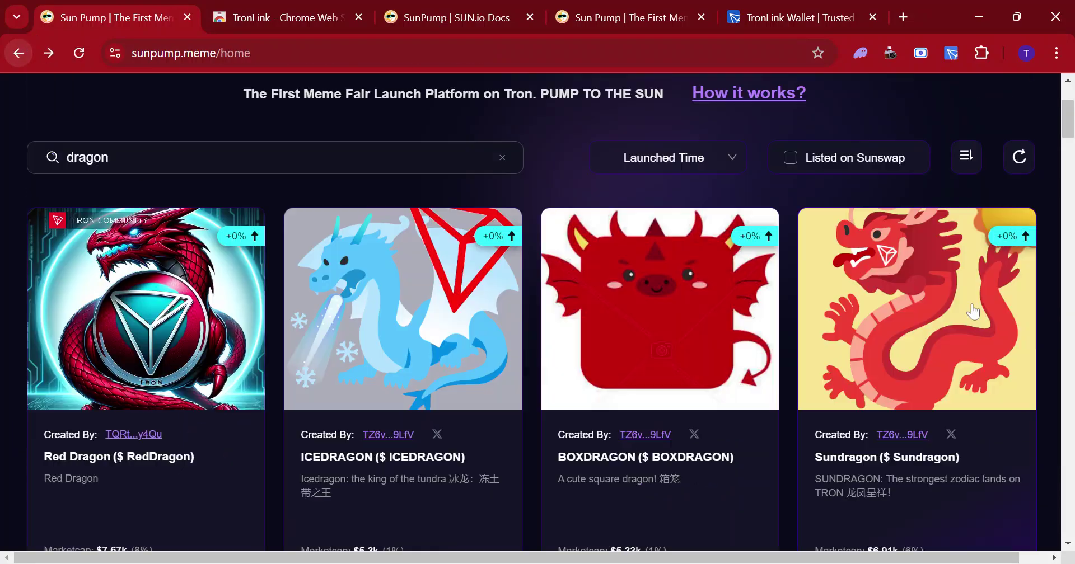
{"action": "scroll", "coordinate": [623, 230], "scroll_direction": "down", "scroll_amount": 15}
{"action": "scroll", "coordinate": [623, 233], "scroll_direction": "down", "scroll_amount": 15}
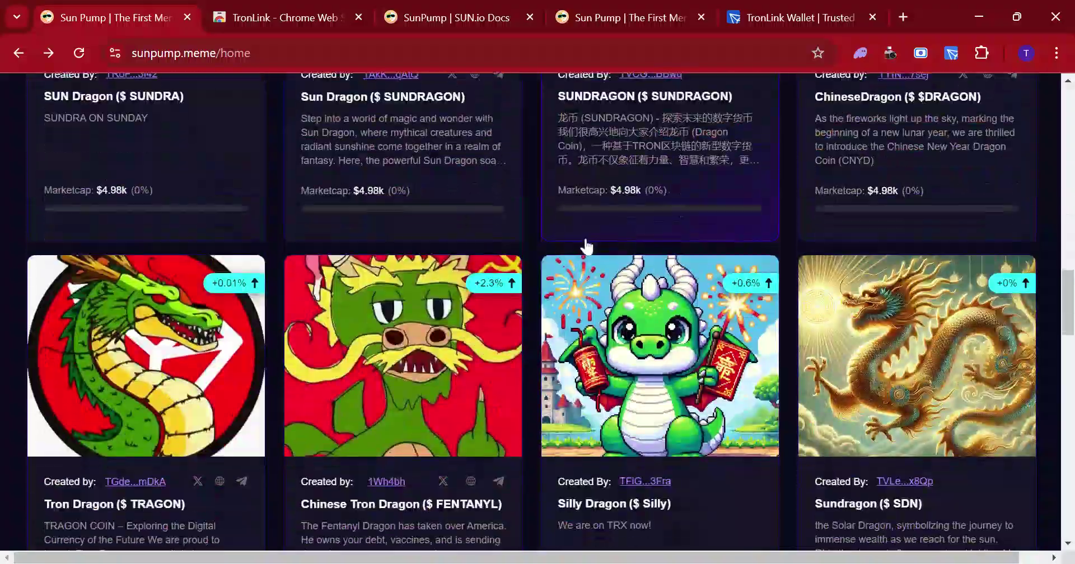
{"action": "scroll", "coordinate": [633, 280], "scroll_direction": "up", "scroll_amount": 15}
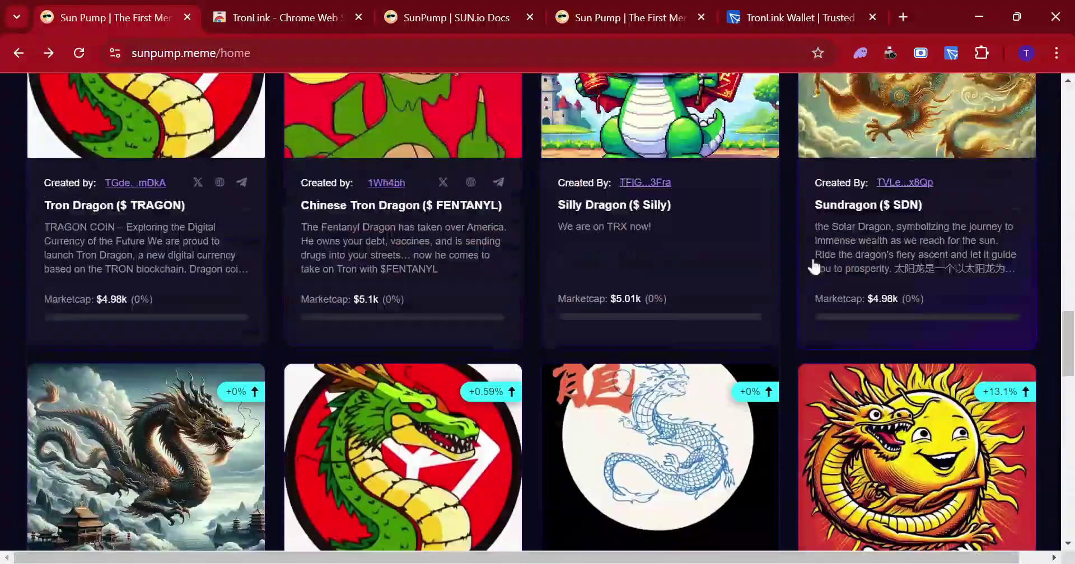
{"action": "scroll", "coordinate": [910, 332], "scroll_direction": "down", "scroll_amount": 2}
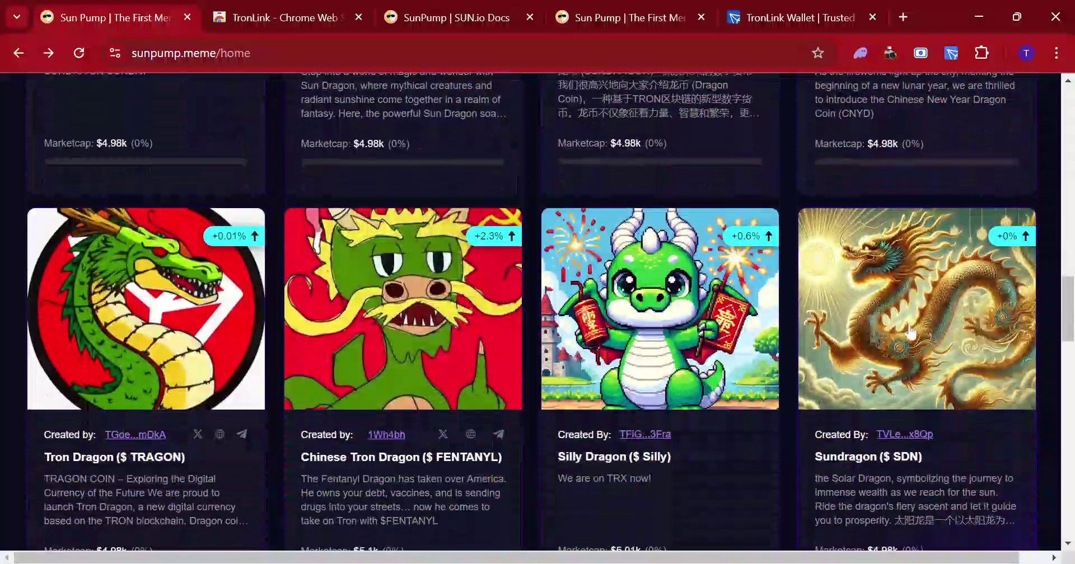
{"action": "left_click", "coordinate": [918, 337]}
{"action": "scroll", "coordinate": [799, 249], "scroll_direction": "down", "scroll_amount": 12}
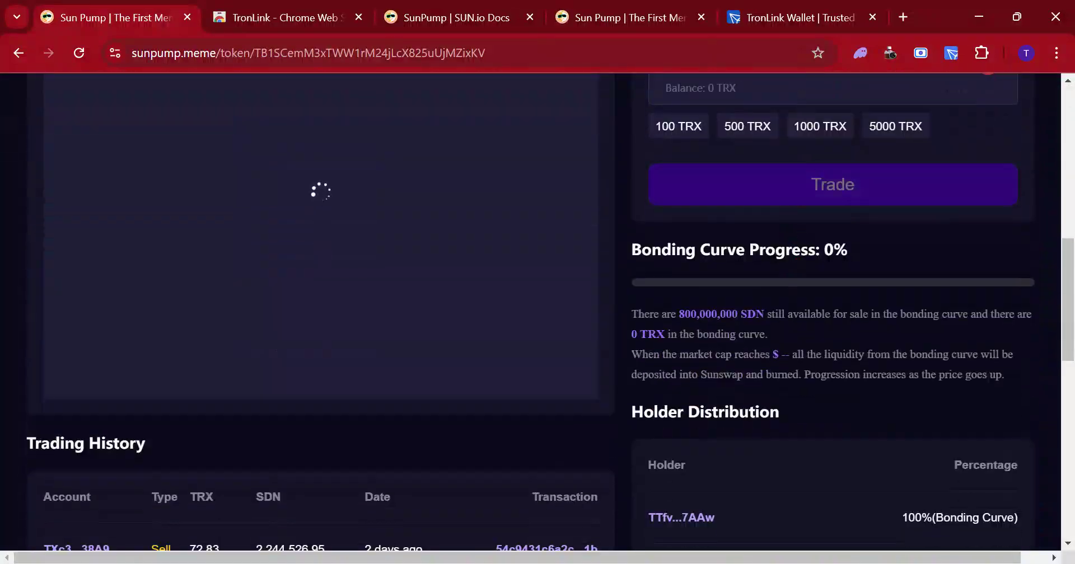
{"action": "scroll", "coordinate": [706, 302], "scroll_direction": "down", "scroll_amount": 3}
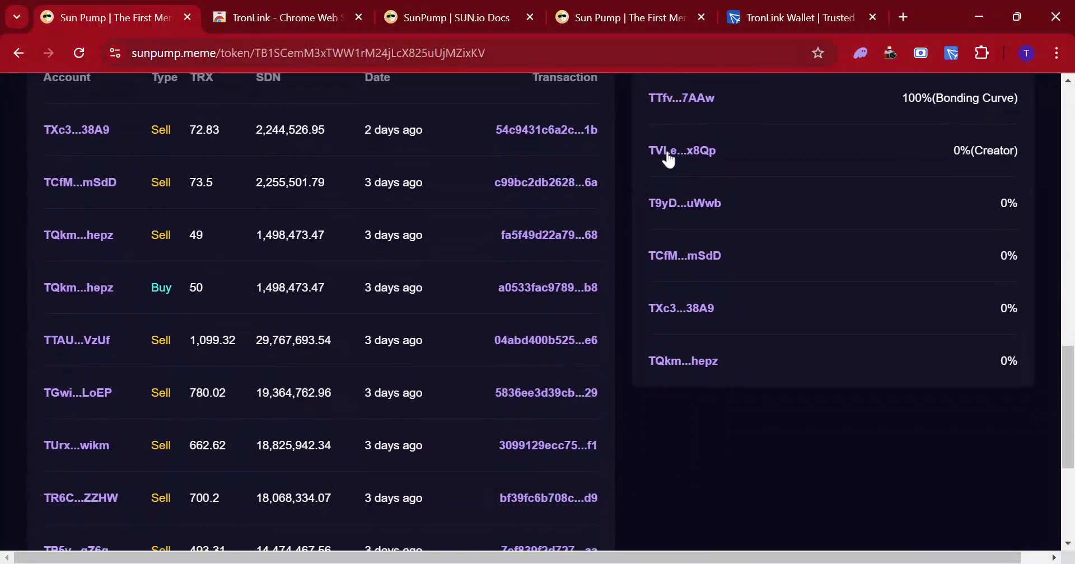
{"action": "scroll", "coordinate": [678, 136], "scroll_direction": "up", "scroll_amount": 8}
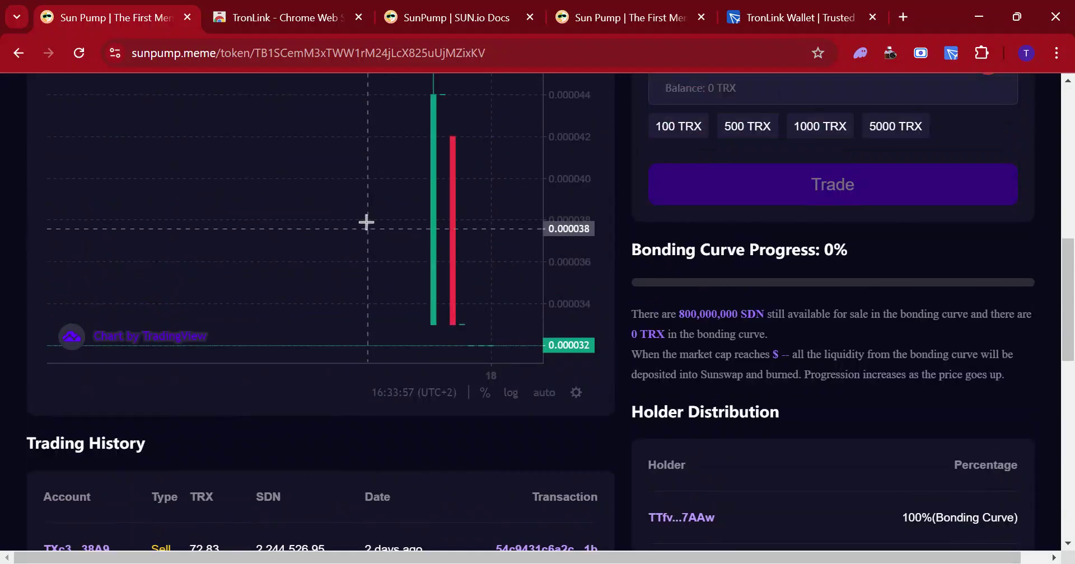
{"action": "scroll", "coordinate": [401, 213], "scroll_direction": "up", "scroll_amount": 5}
{"action": "scroll", "coordinate": [412, 290], "scroll_direction": "down", "scroll_amount": 4}
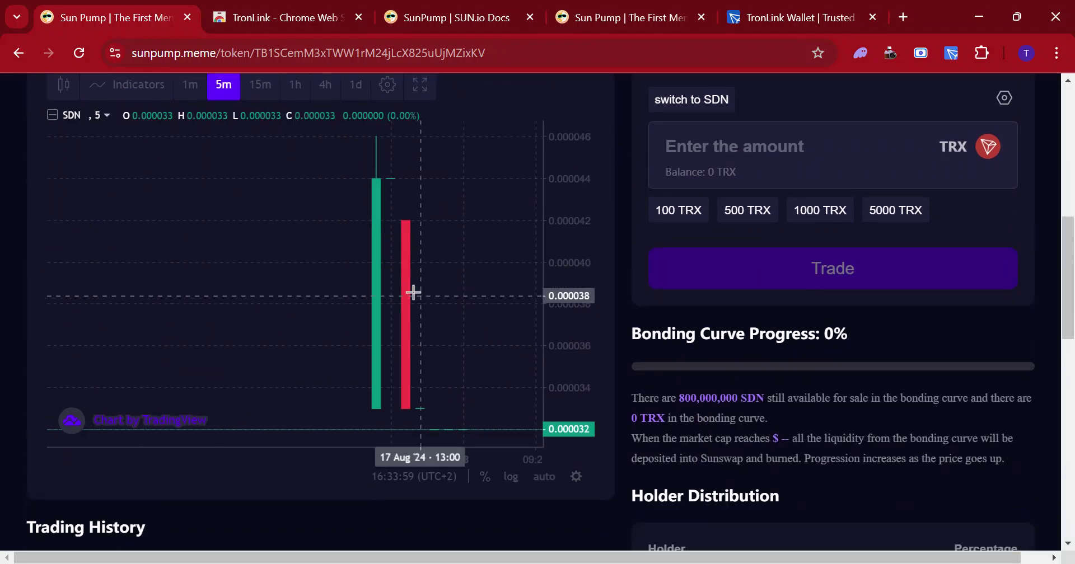
{"action": "scroll", "coordinate": [743, 323], "scroll_direction": "down", "scroll_amount": 9}
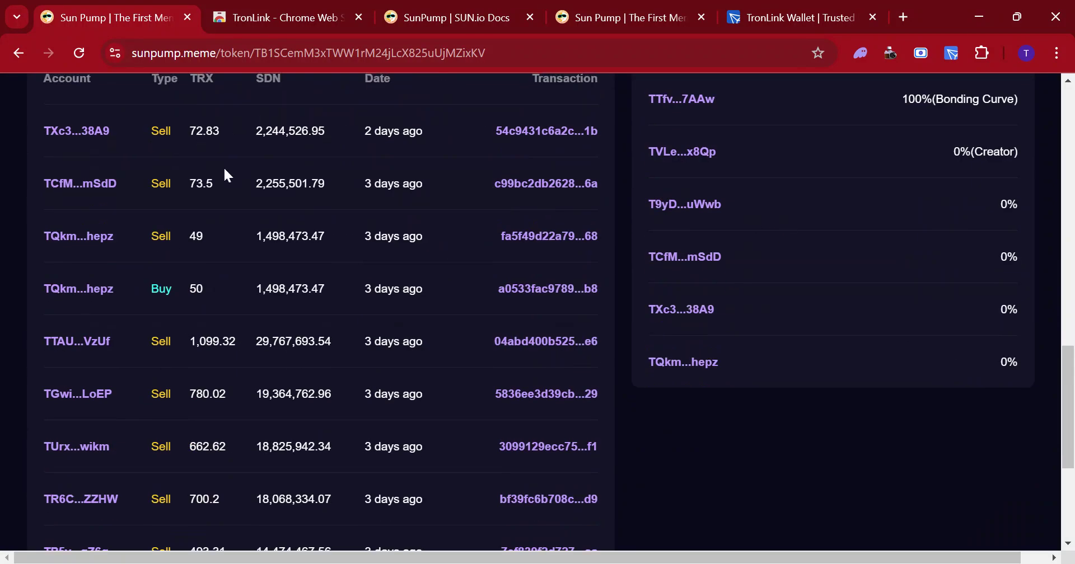
{"action": "scroll", "coordinate": [168, 191], "scroll_direction": "up", "scroll_amount": 2}
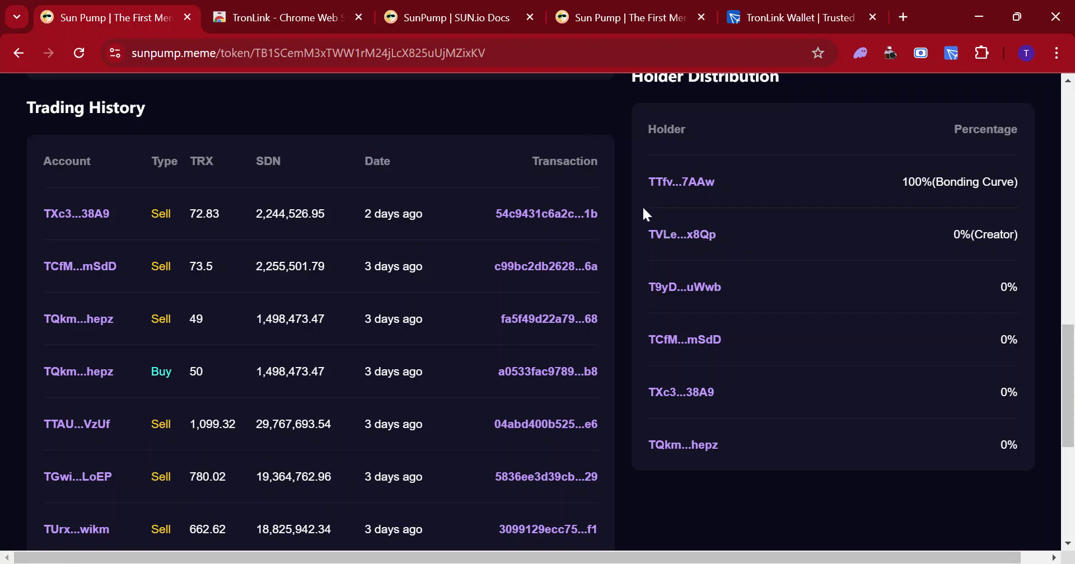
{"action": "left_click_drag", "start_coordinate": [642, 206], "coordinate": [764, 445]}
{"action": "left_click", "coordinate": [1013, 495]}
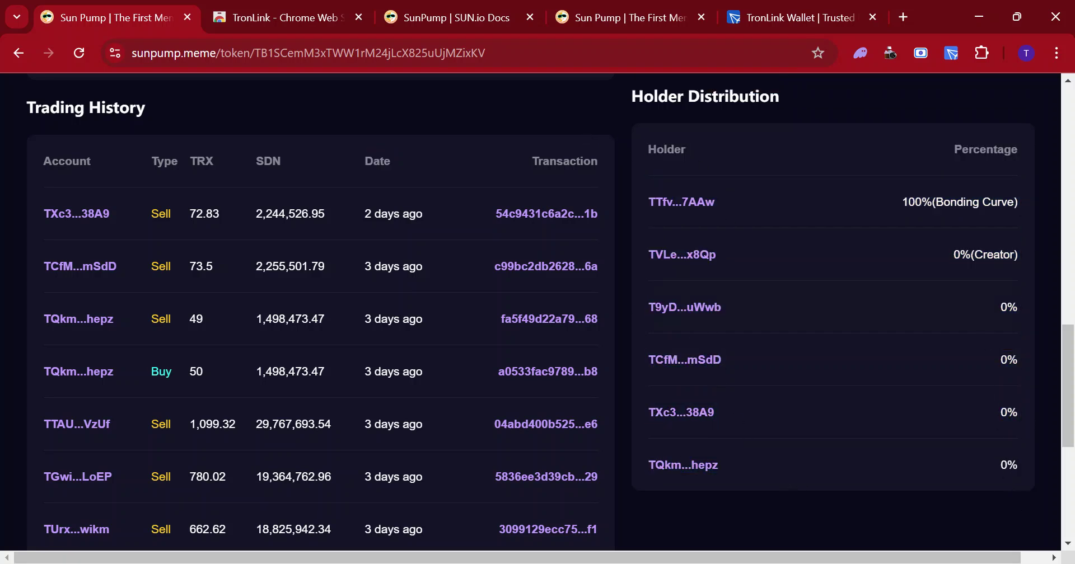
{"action": "left_click_drag", "start_coordinate": [1034, 205], "coordinate": [1019, 482]}
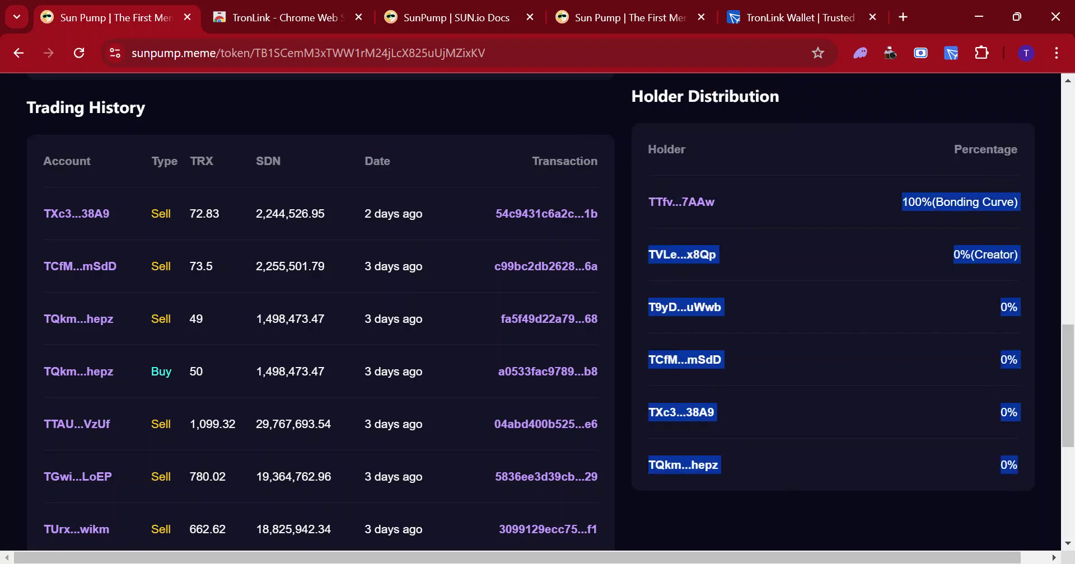
{"action": "left_click_drag", "start_coordinate": [1057, 226], "coordinate": [988, 269]}
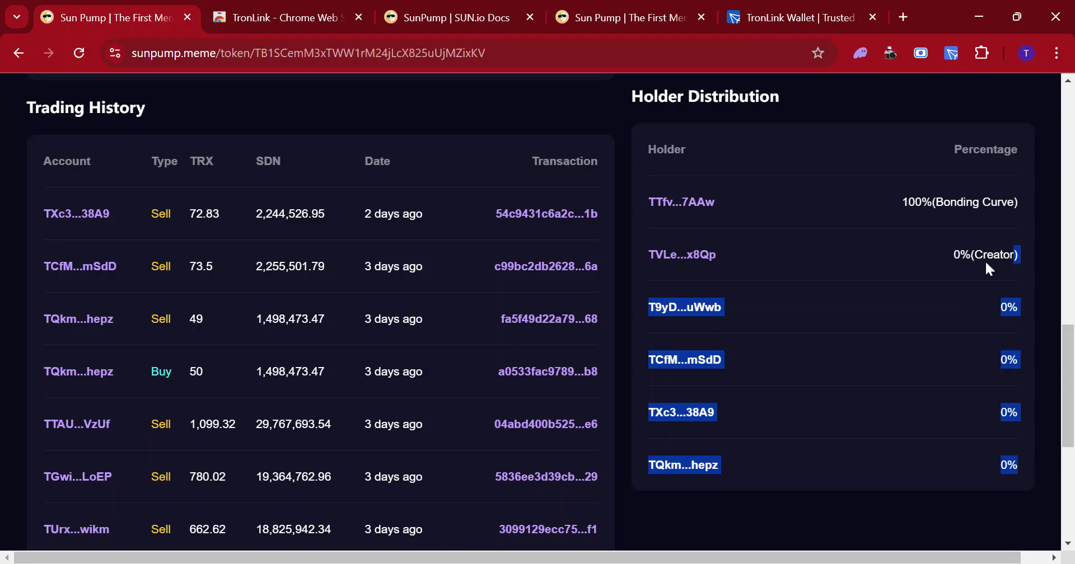
{"action": "left_click", "coordinate": [1038, 231]}
{"action": "scroll", "coordinate": [630, 298], "scroll_direction": "down", "scroll_amount": 6}
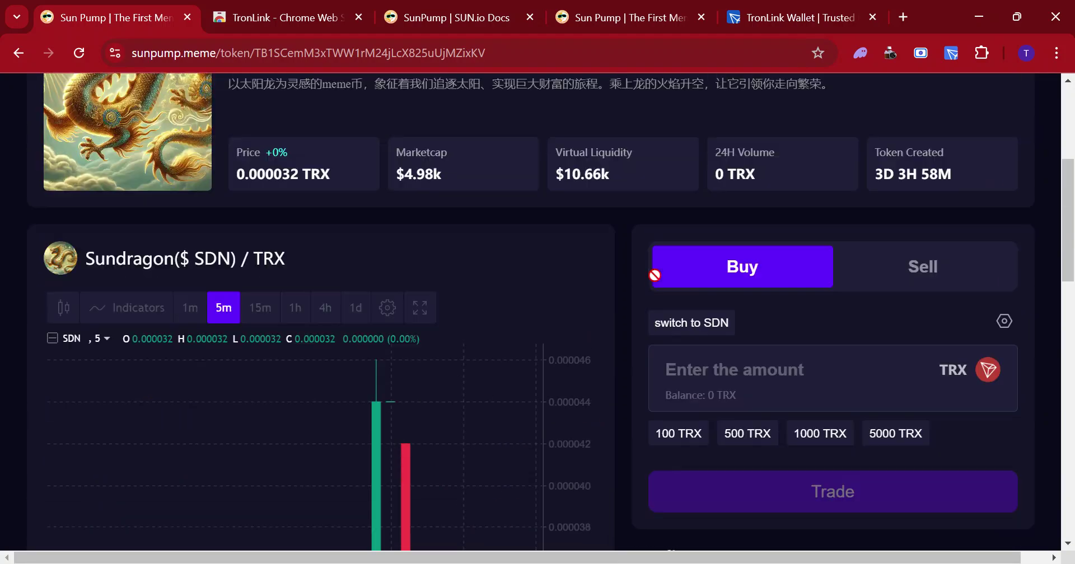
{"action": "scroll", "coordinate": [654, 274], "scroll_direction": "up", "scroll_amount": 5}
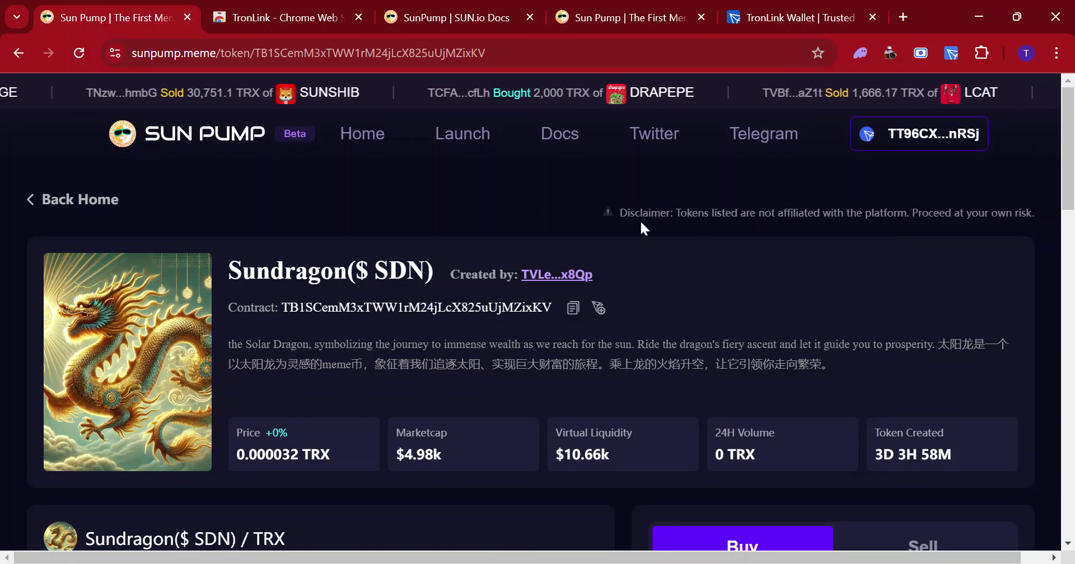
{"action": "left_click_drag", "start_coordinate": [650, 401], "coordinate": [958, 468]}
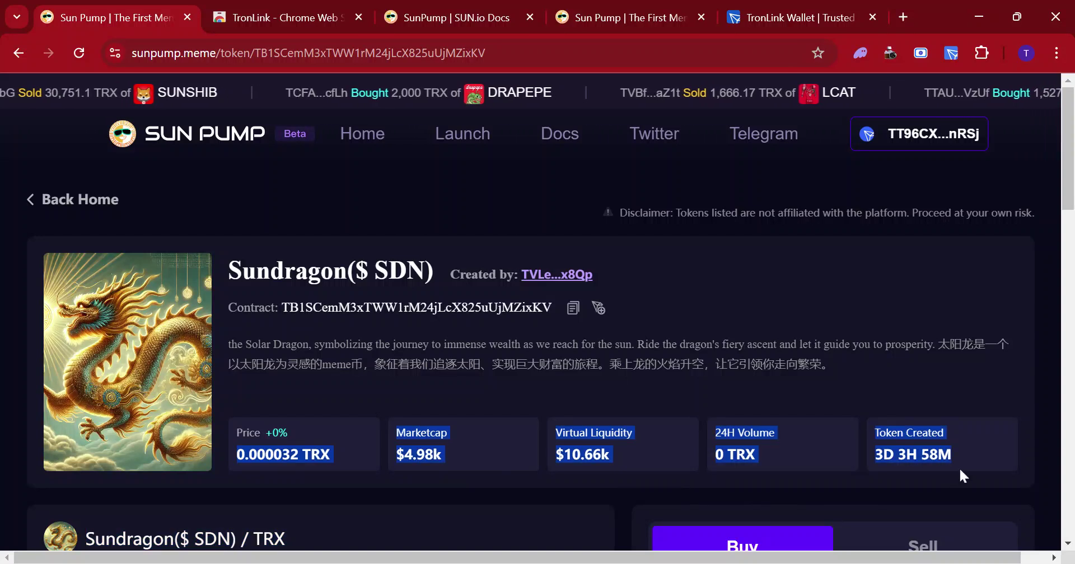
{"action": "left_click", "coordinate": [961, 311]}
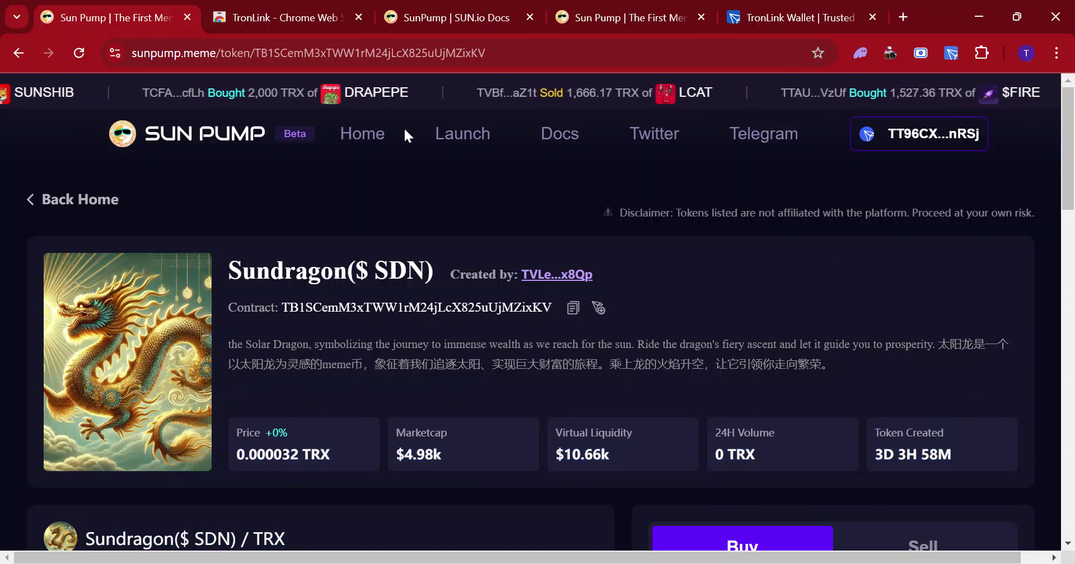
Open the token launch page and look over its No Presale feature
{"action": "left_click", "coordinate": [464, 134]}
{"action": "scroll", "coordinate": [352, 275], "scroll_direction": "down", "scroll_amount": 3}
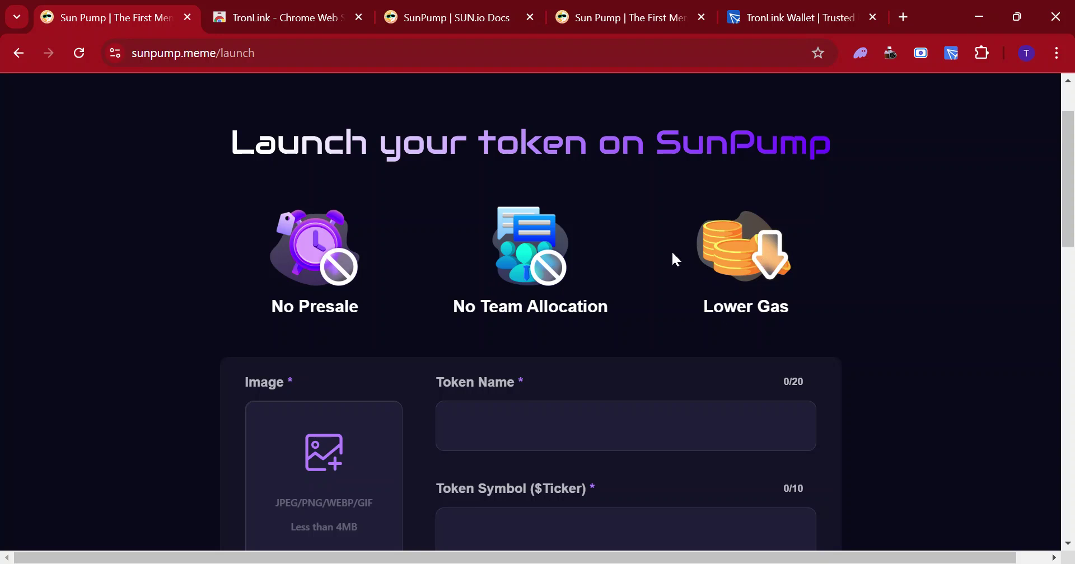
{"action": "left_click_drag", "start_coordinate": [267, 314], "coordinate": [479, 307]}
Fill in token name 'New', ticker 'NEW' and description 'THIS IS A NEW COIN'
{"action": "left_click", "coordinate": [656, 288]}
{"action": "scroll", "coordinate": [657, 288], "scroll_direction": "down", "scroll_amount": 3}
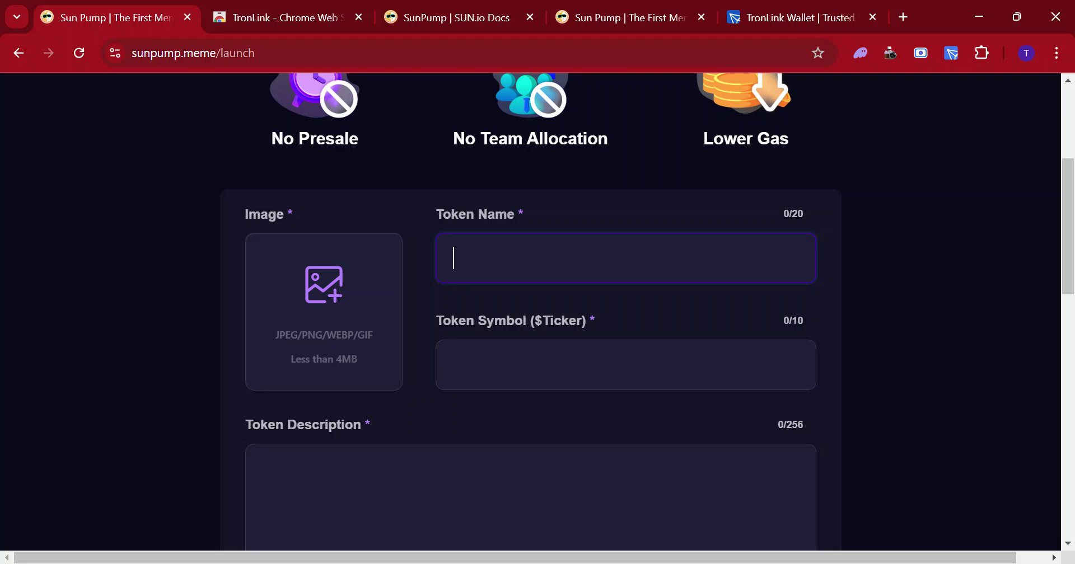
{"action": "type", "text": "Neu"}
{"action": "key", "text": "BackSpace"}
{"action": "type", "text": "w"}
{"action": "key", "text": "Tab"}
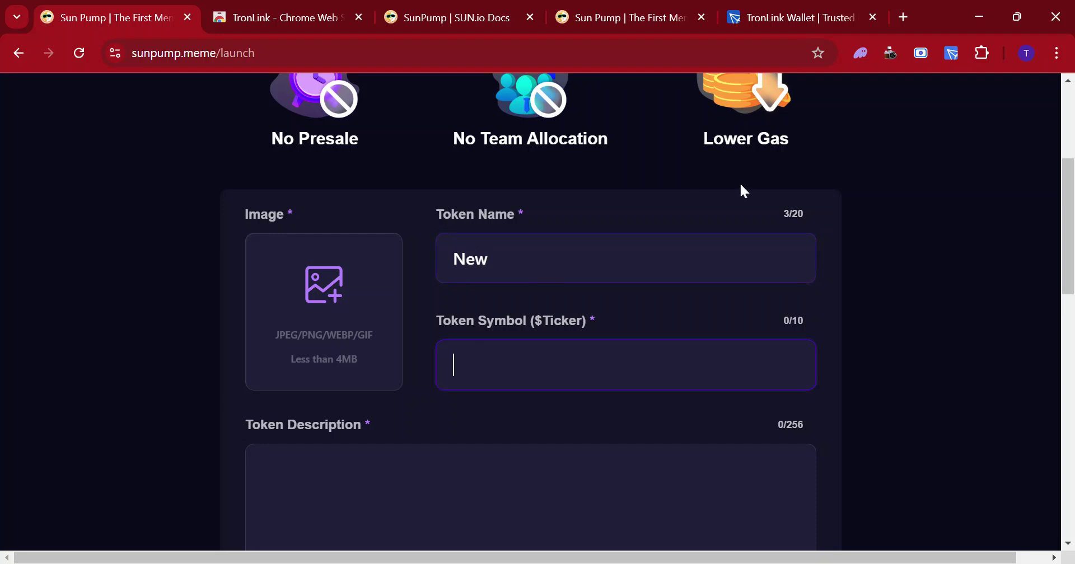
{"action": "scroll", "coordinate": [794, 208], "scroll_direction": "down", "scroll_amount": 2}
{"action": "type", "text": "NEW"}
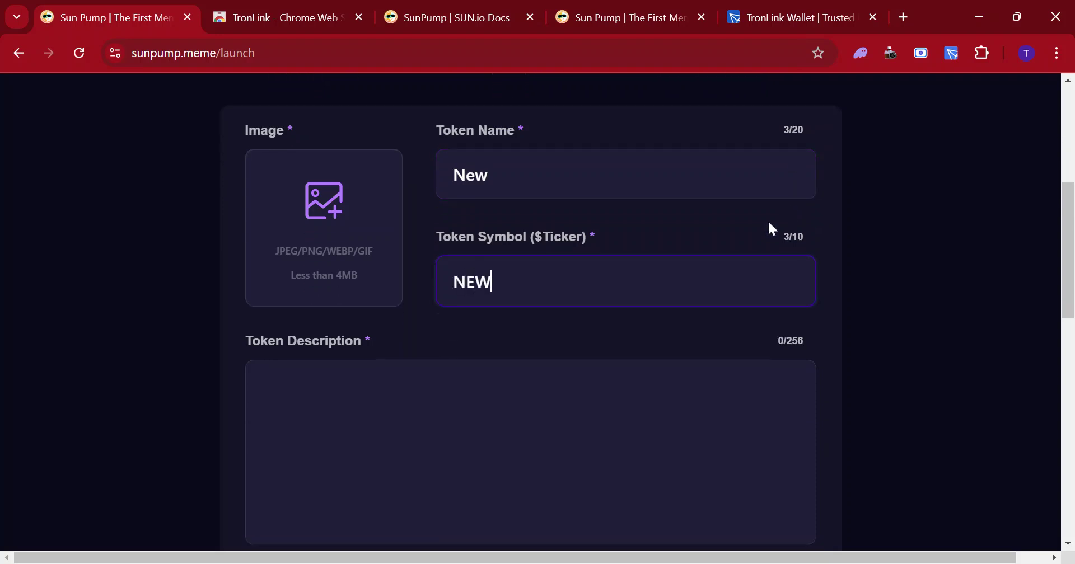
{"action": "type", "text": "THIS A"}
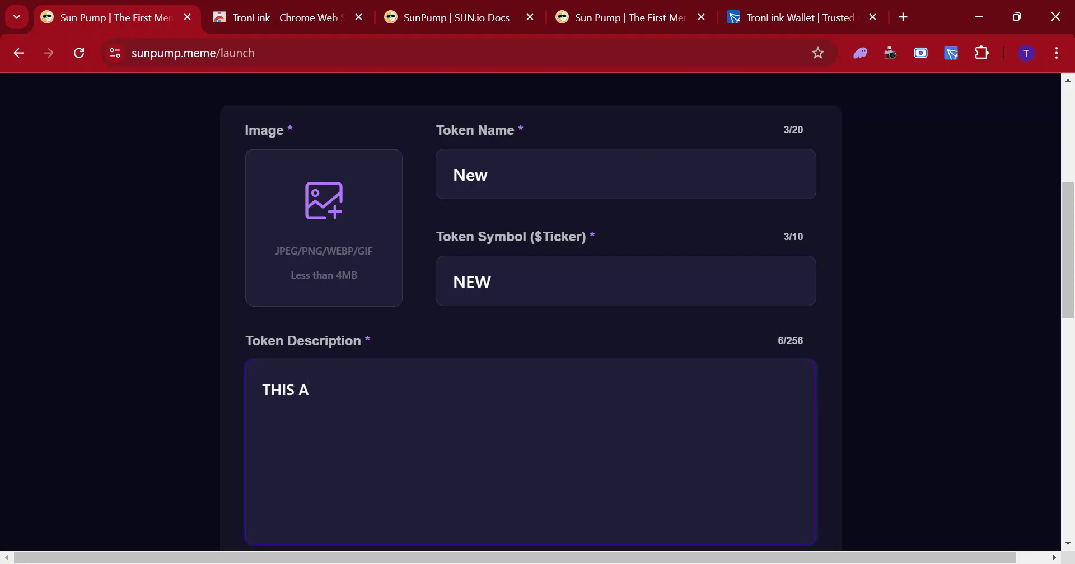
{"action": "key", "text": "BackSpace"}
{"action": "type", "text": "IS A NEW COIN"}
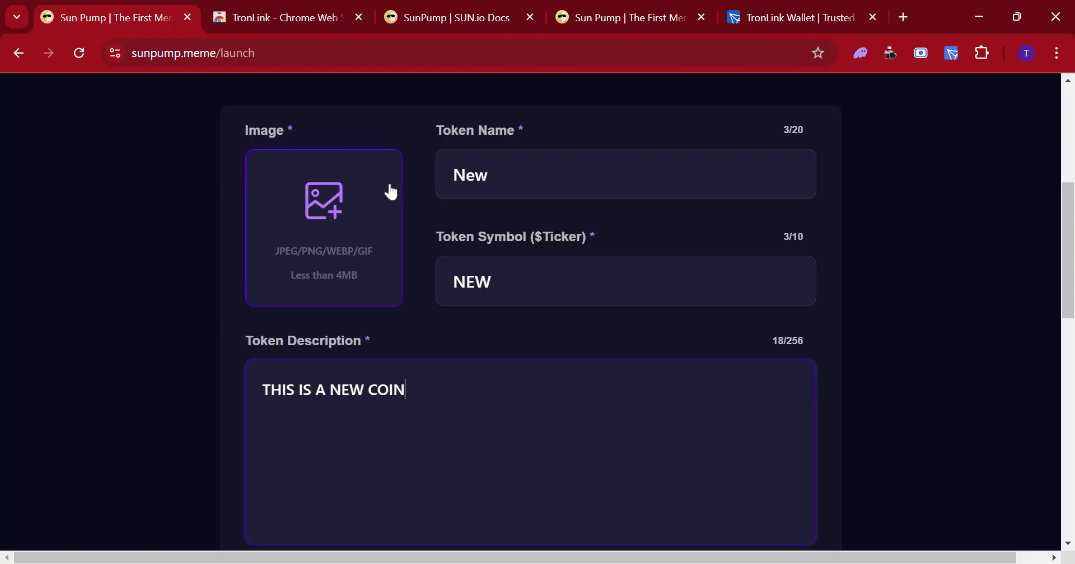
Enter 100 TRX as the new token's initial buy amount
{"action": "scroll", "coordinate": [329, 200], "scroll_direction": "down", "scroll_amount": 3}
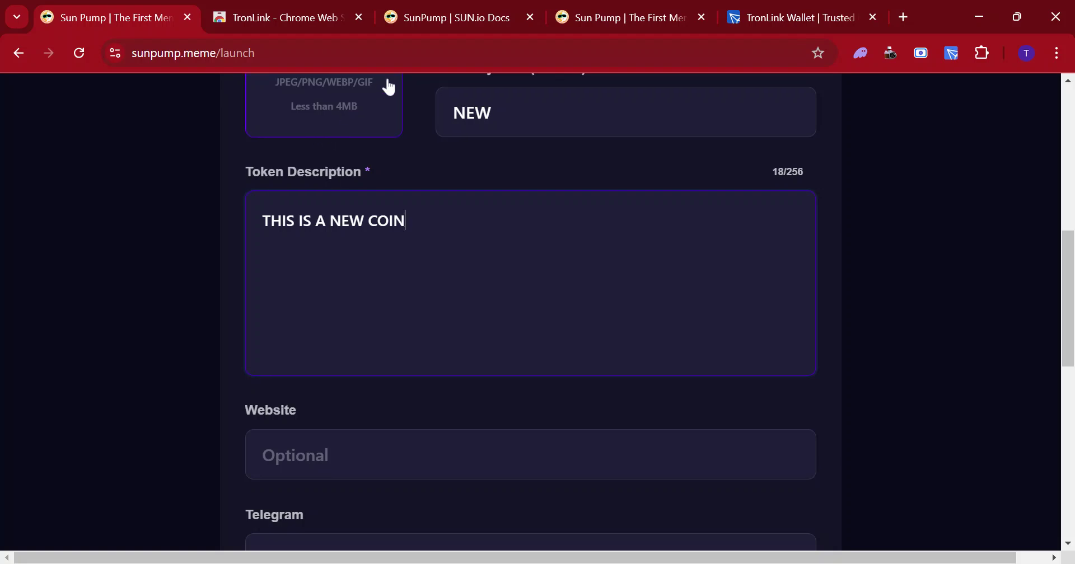
{"action": "scroll", "coordinate": [304, 333], "scroll_direction": "down", "scroll_amount": 3}
{"action": "scroll", "coordinate": [318, 212], "scroll_direction": "down", "scroll_amount": 6}
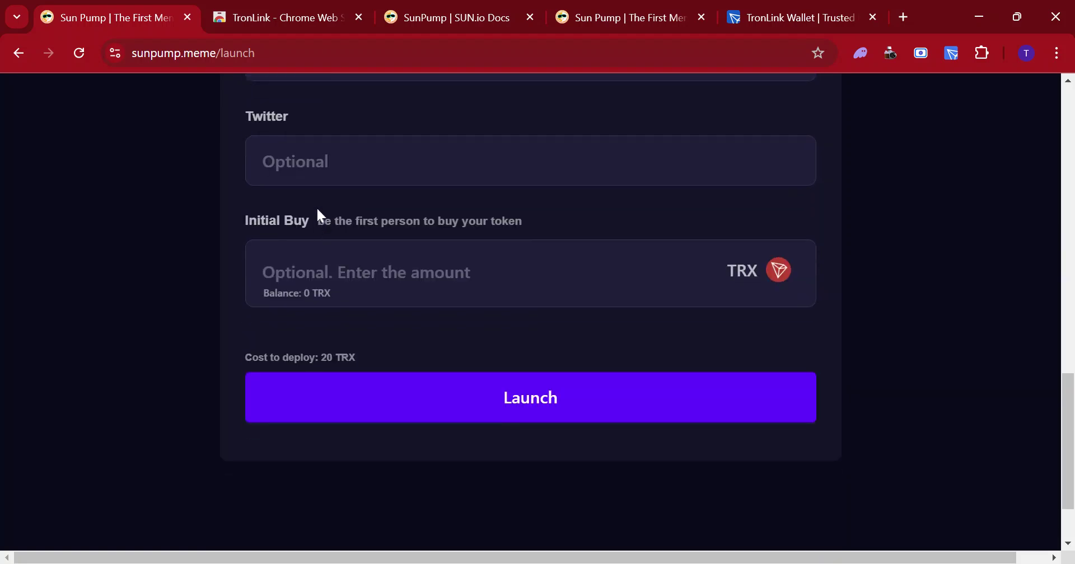
{"action": "scroll", "coordinate": [529, 308], "scroll_direction": "up", "scroll_amount": 3}
{"action": "scroll", "coordinate": [481, 317], "scroll_direction": "down", "scroll_amount": 2}
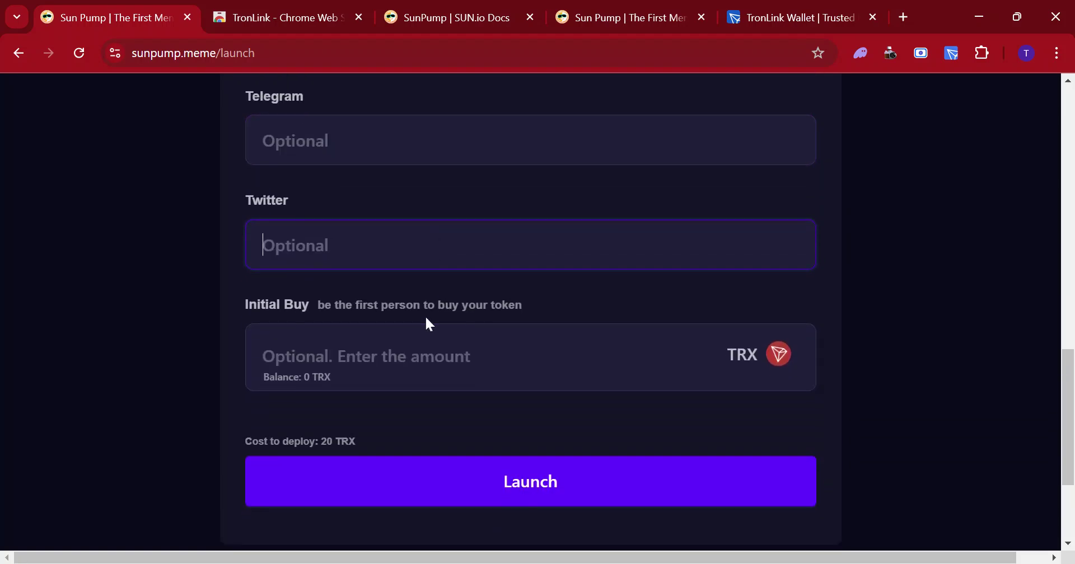
{"action": "left_click", "coordinate": [482, 353]}
{"action": "left_click_drag", "start_coordinate": [313, 300], "coordinate": [246, 298]}
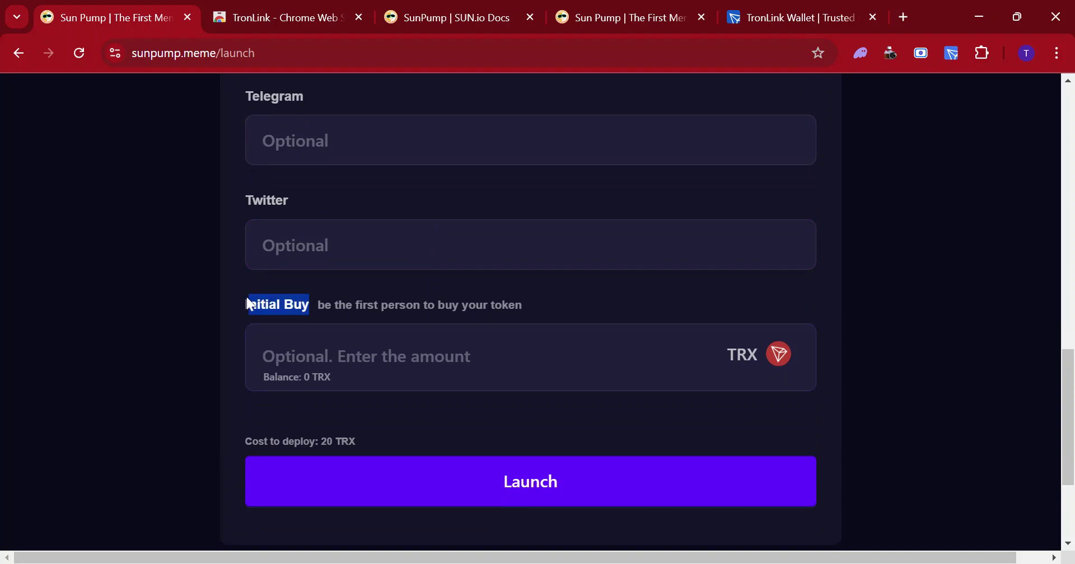
{"action": "left_click", "coordinate": [297, 312]}
{"action": "left_click", "coordinate": [263, 356]}
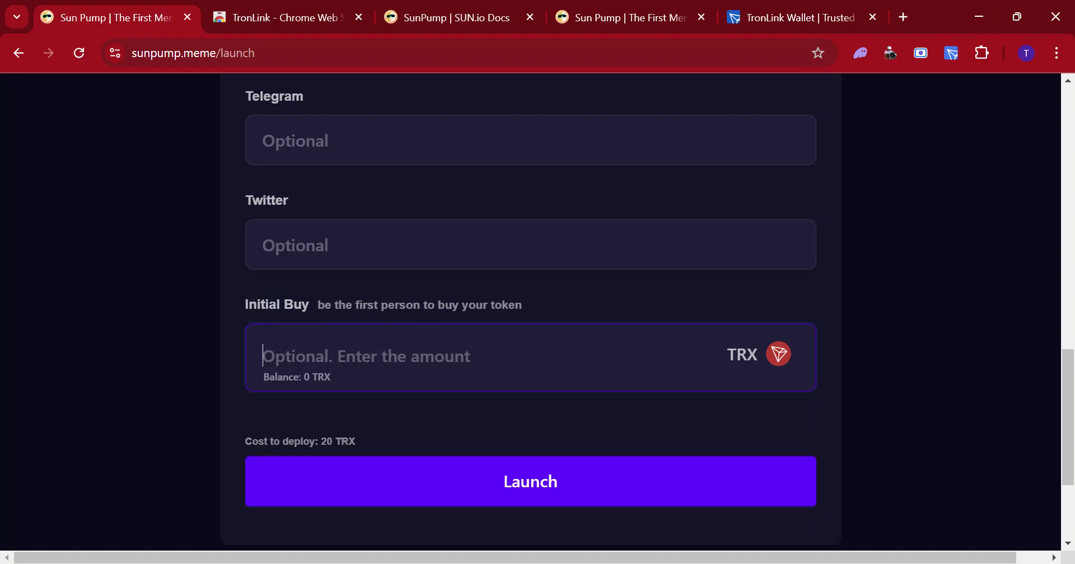
{"action": "type", "text": "100"}
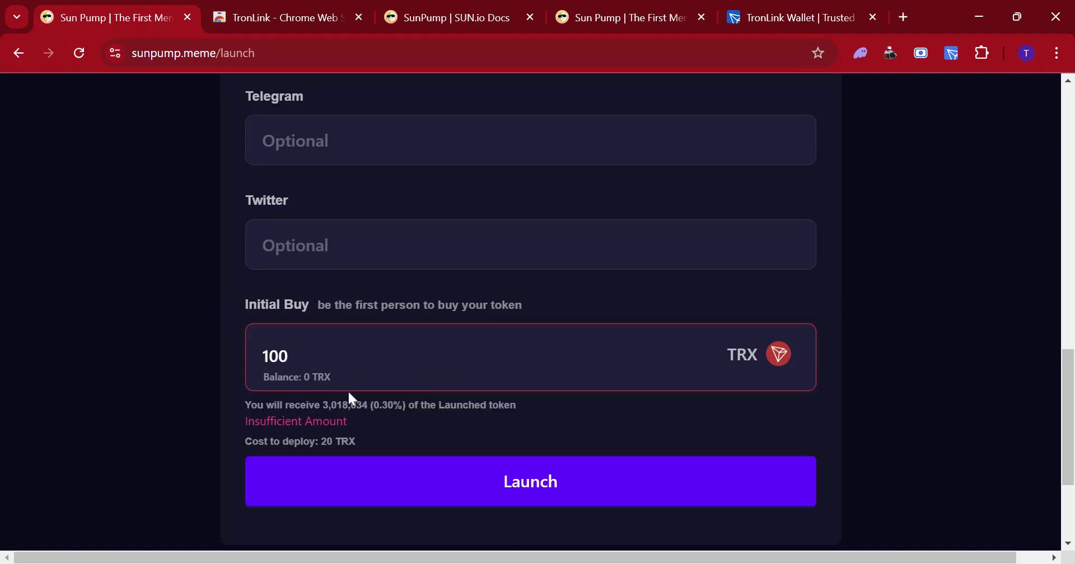
{"action": "key", "text": "ctrl+a"}
{"action": "left_click", "coordinate": [180, 364]}
Review the 20 TRX deployment cost note, then scroll back to the form's top
{"action": "left_click_drag", "start_coordinate": [361, 449], "coordinate": [300, 441]}
{"action": "scroll", "coordinate": [969, 386], "scroll_direction": "down", "scroll_amount": 3}
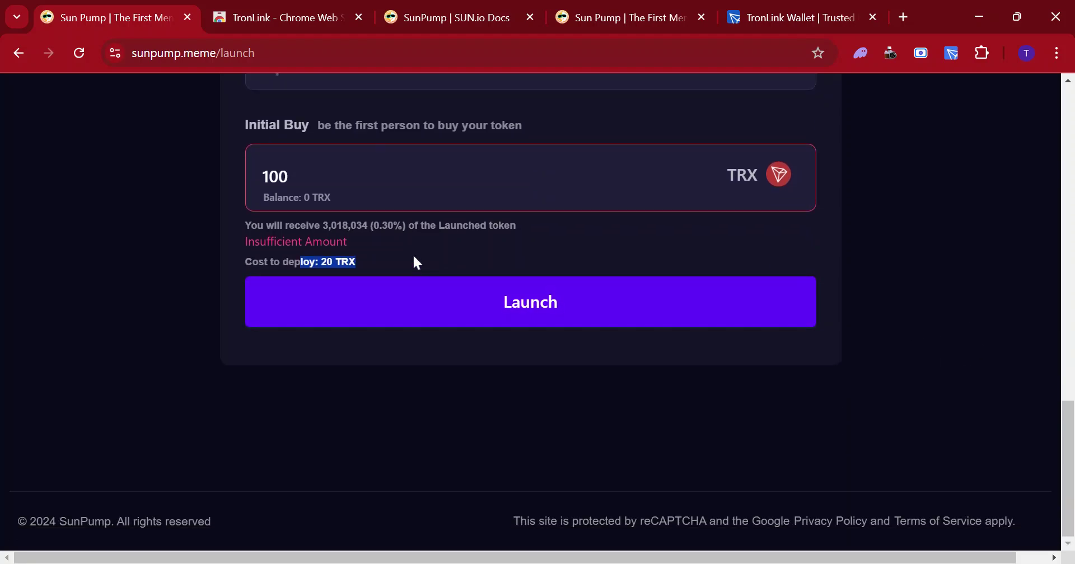
{"action": "left_click", "coordinate": [289, 176]}
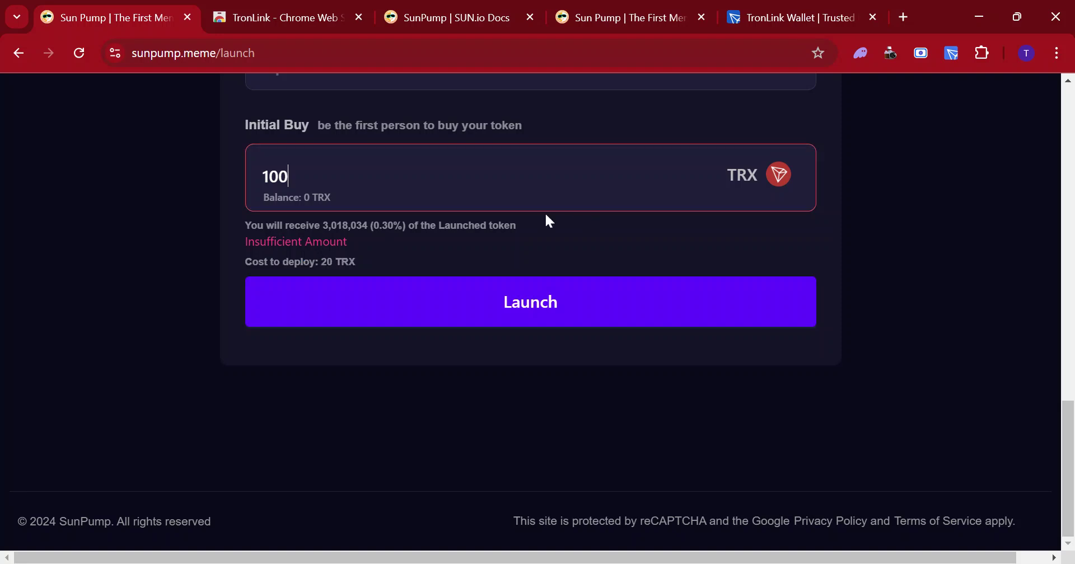
{"action": "key", "text": "ctrl+a"}
{"action": "left_click_drag", "start_coordinate": [539, 233], "coordinate": [227, 223]}
{"action": "scroll", "coordinate": [526, 249], "scroll_direction": "up", "scroll_amount": 1}
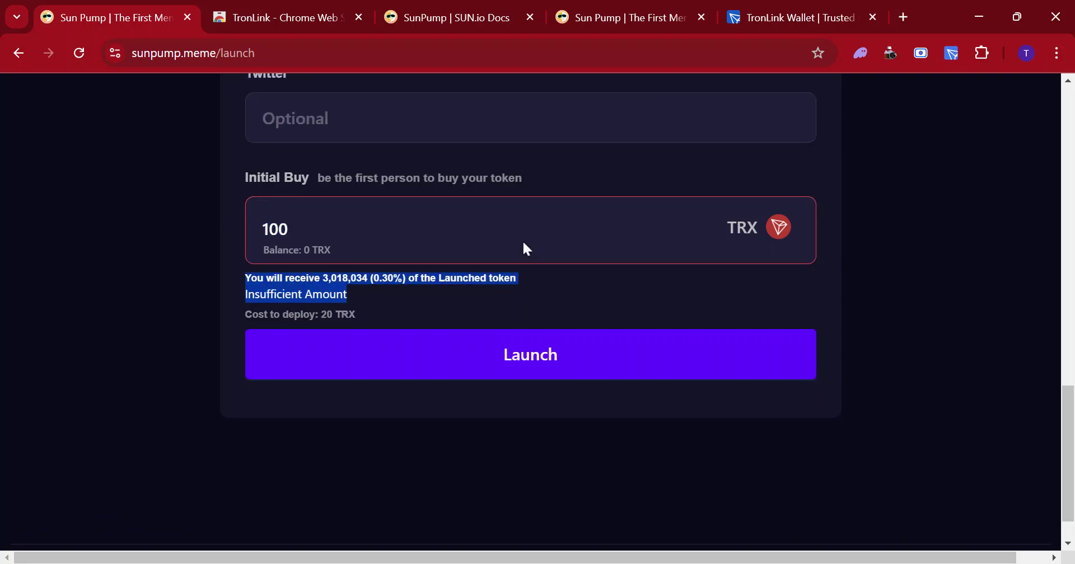
{"action": "scroll", "coordinate": [526, 249], "scroll_direction": "up", "scroll_amount": 15}
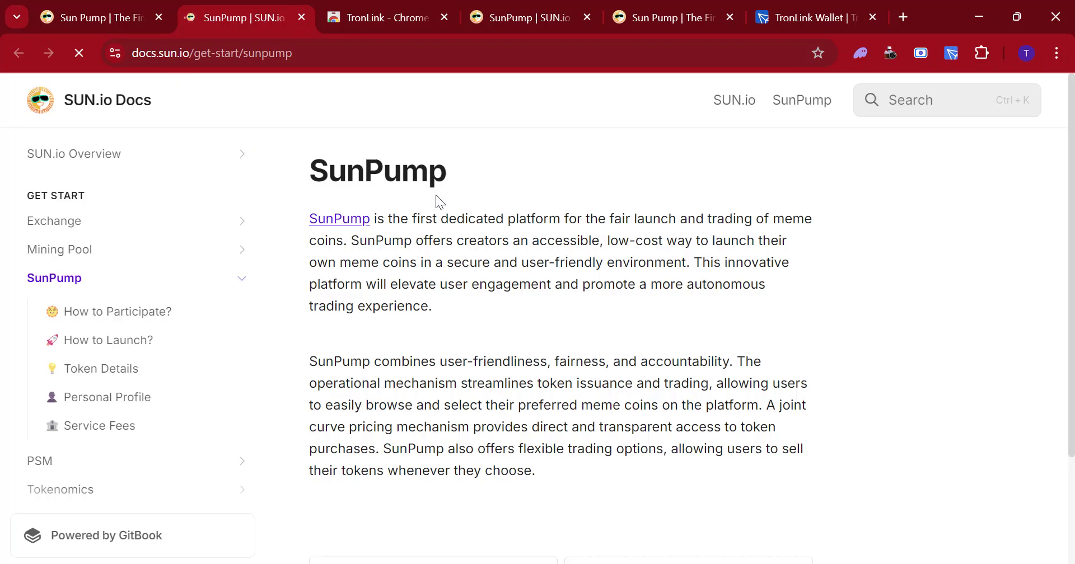
{"action": "scroll", "coordinate": [435, 195], "scroll_direction": "down", "scroll_amount": 2}
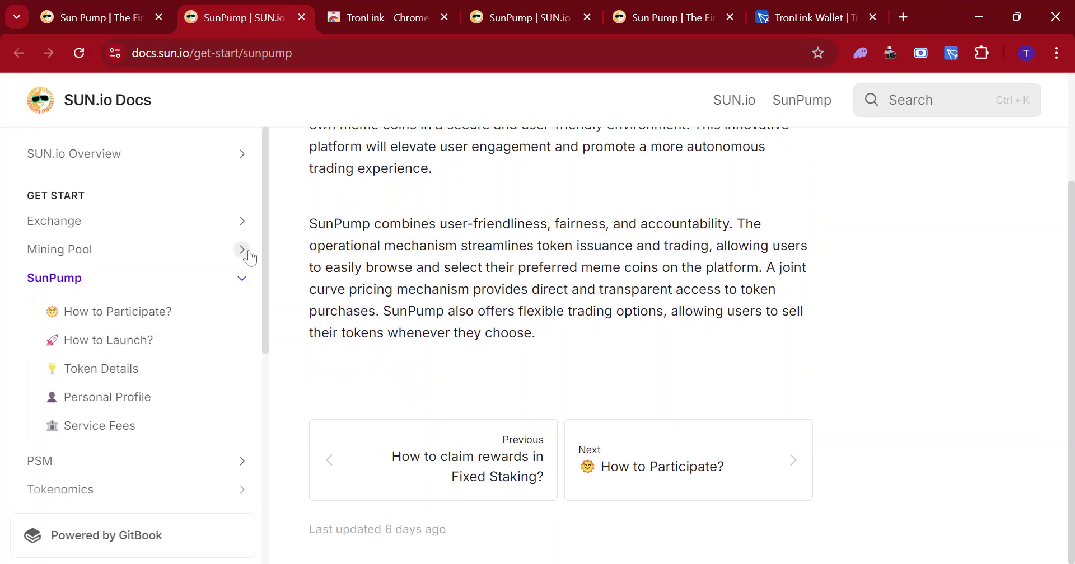
{"action": "scroll", "coordinate": [246, 258], "scroll_direction": "down", "scroll_amount": 4}
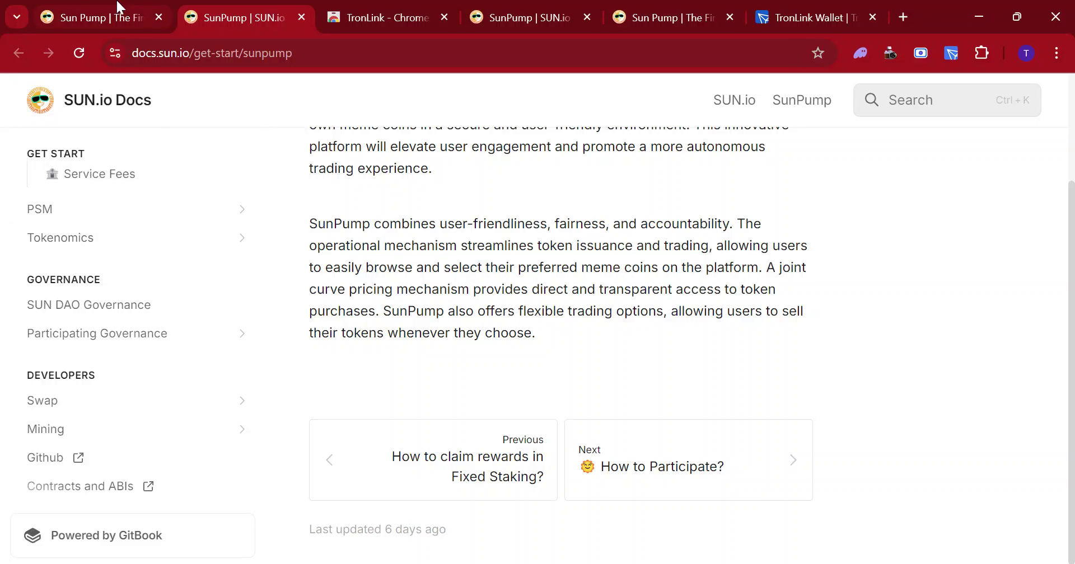
{"action": "scroll", "coordinate": [190, 84], "scroll_direction": "up", "scroll_amount": 3}
{"action": "scroll", "coordinate": [112, 252], "scroll_direction": "up", "scroll_amount": 3}
{"action": "scroll", "coordinate": [124, 249], "scroll_direction": "down", "scroll_amount": 3}
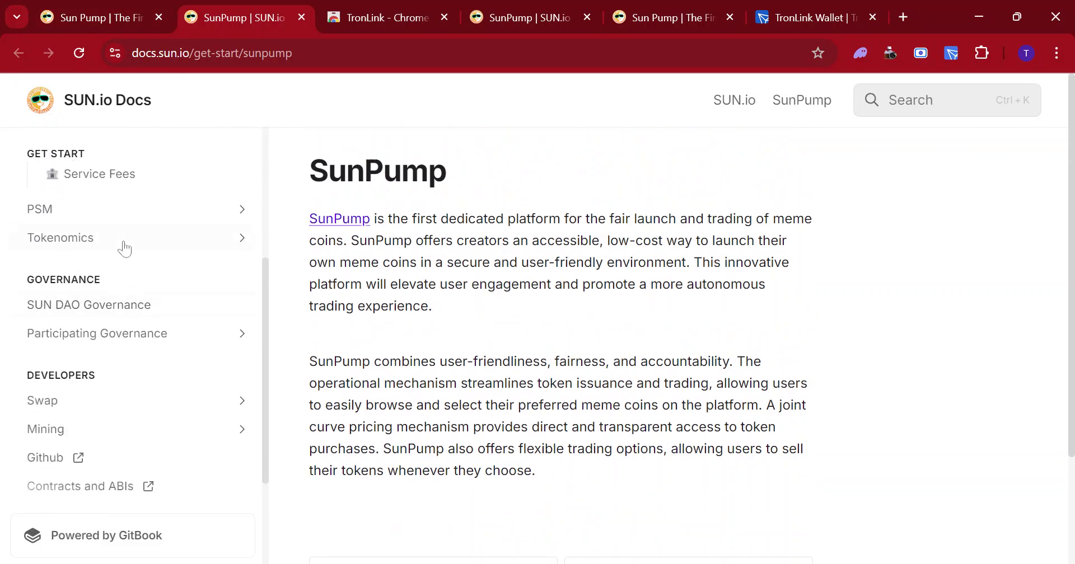
{"action": "scroll", "coordinate": [124, 248], "scroll_direction": "up", "scroll_amount": 5}
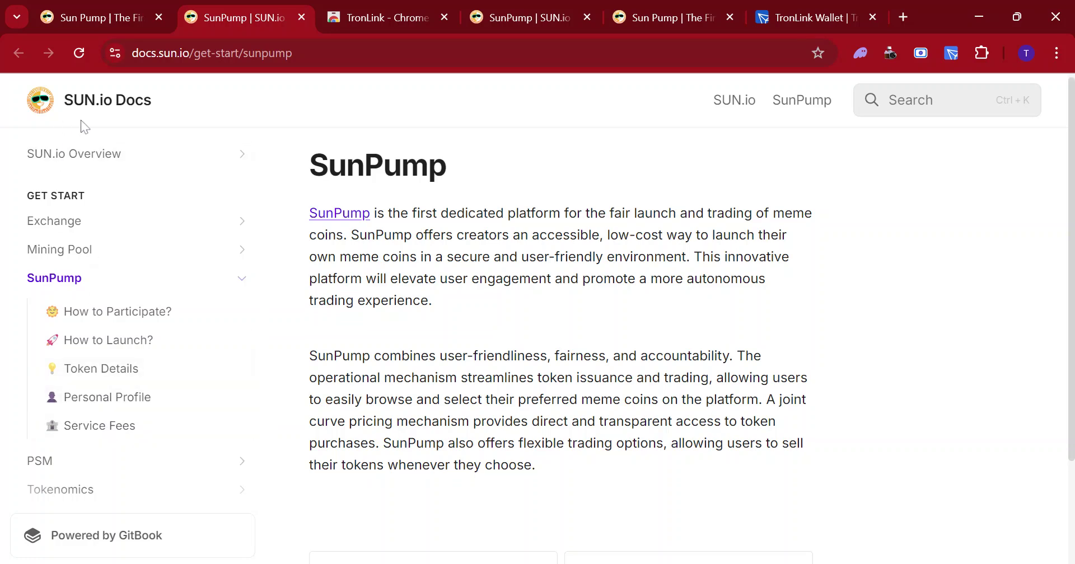
{"action": "scroll", "coordinate": [96, 224], "scroll_direction": "down", "scroll_amount": 4}
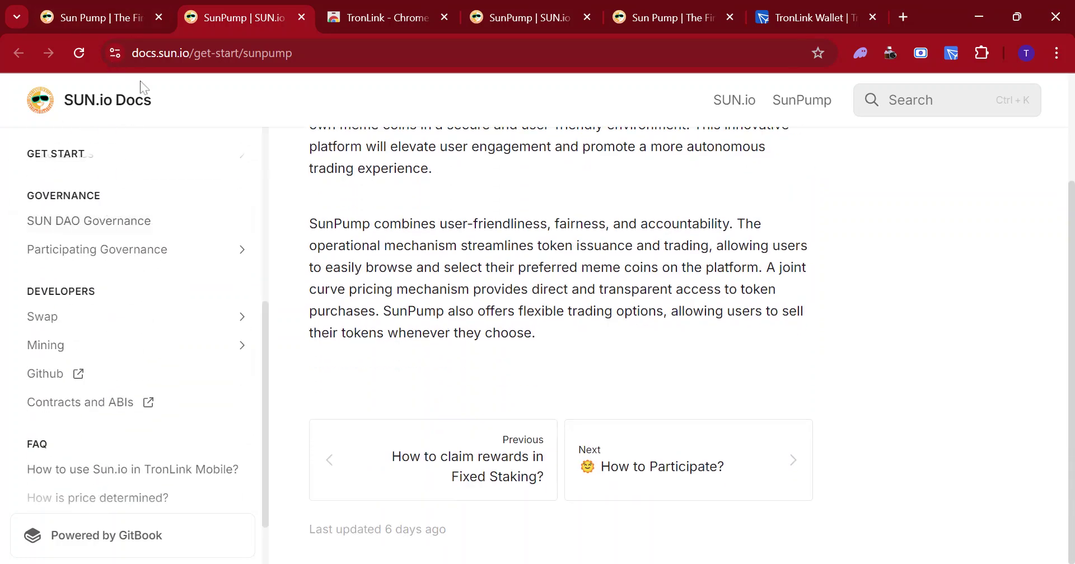
{"action": "left_click", "coordinate": [140, 7]}
{"action": "scroll", "coordinate": [678, 357], "scroll_direction": "down", "scroll_amount": 2}
{"action": "scroll", "coordinate": [673, 348], "scroll_direction": "down", "scroll_amount": 1}
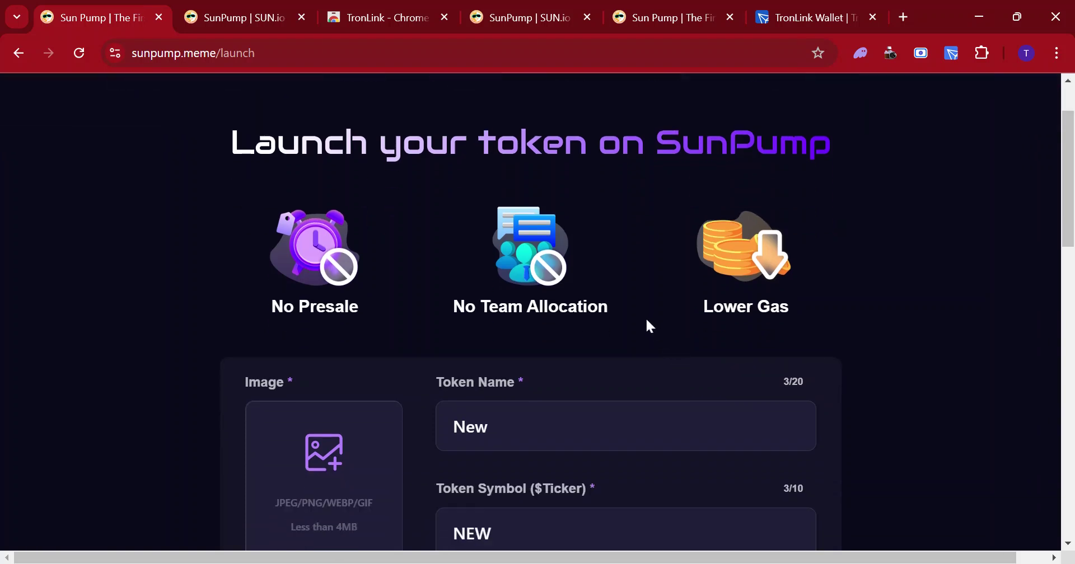